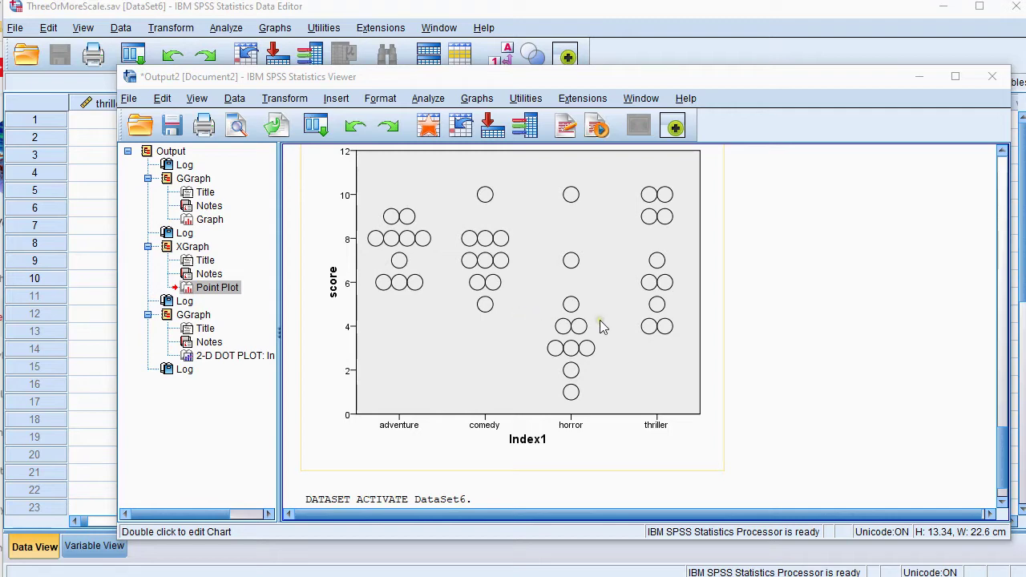
Step: Minimize the dot-plot Viewer window to return to the four-genre data in the Data Editor
left_click(919, 77)
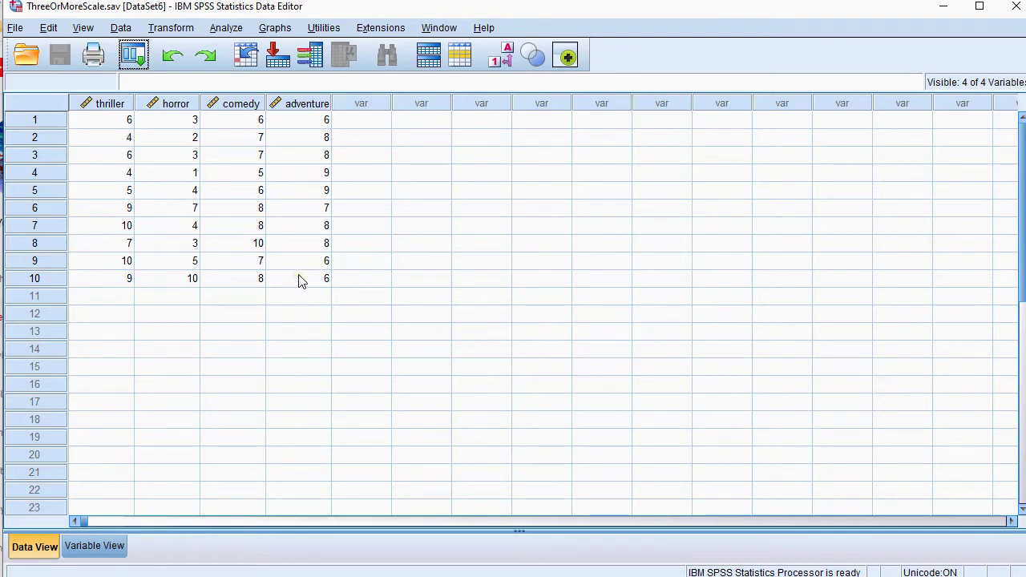
Step: Save As ThreeOrMoreScaleLong.sav and confirm replacing the existing file
left_click(15, 29)
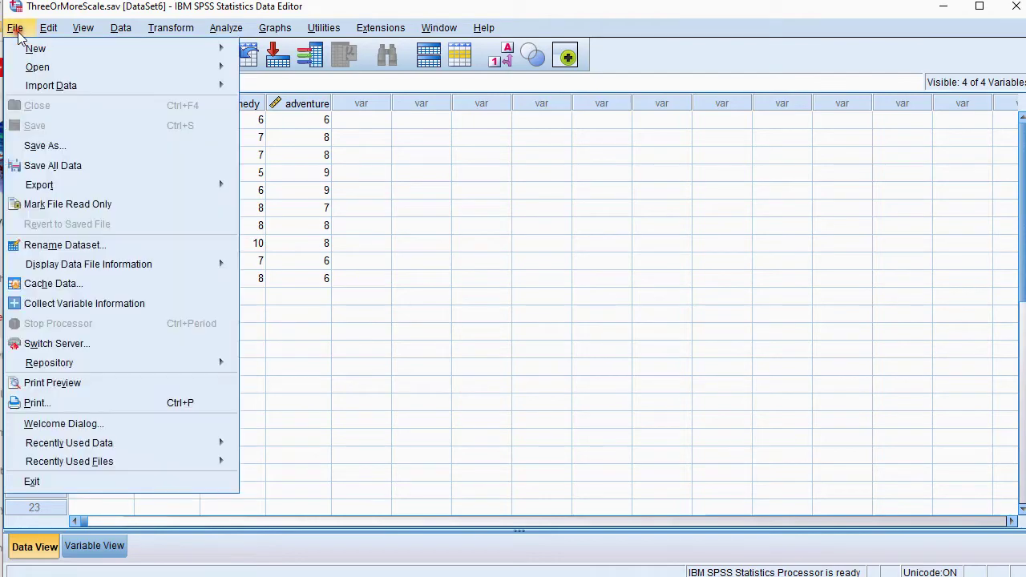
left_click(62, 146)
left_click(534, 458)
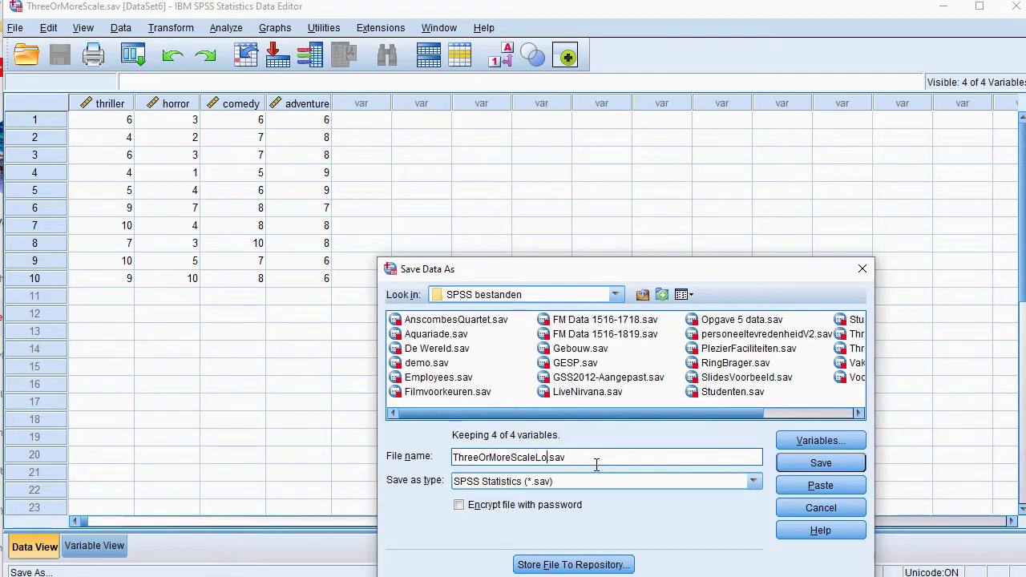
key("Return")
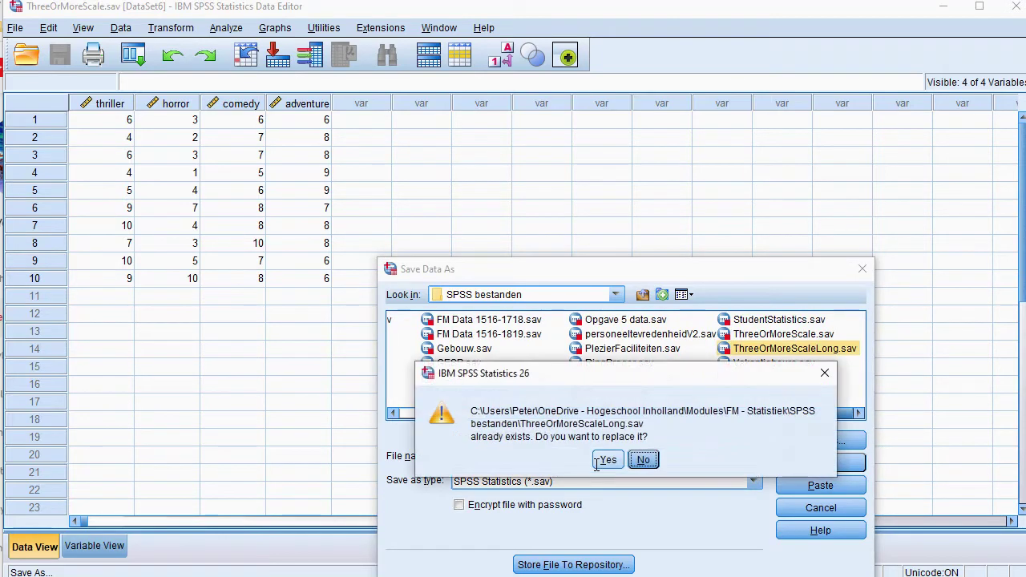
left_click(603, 462)
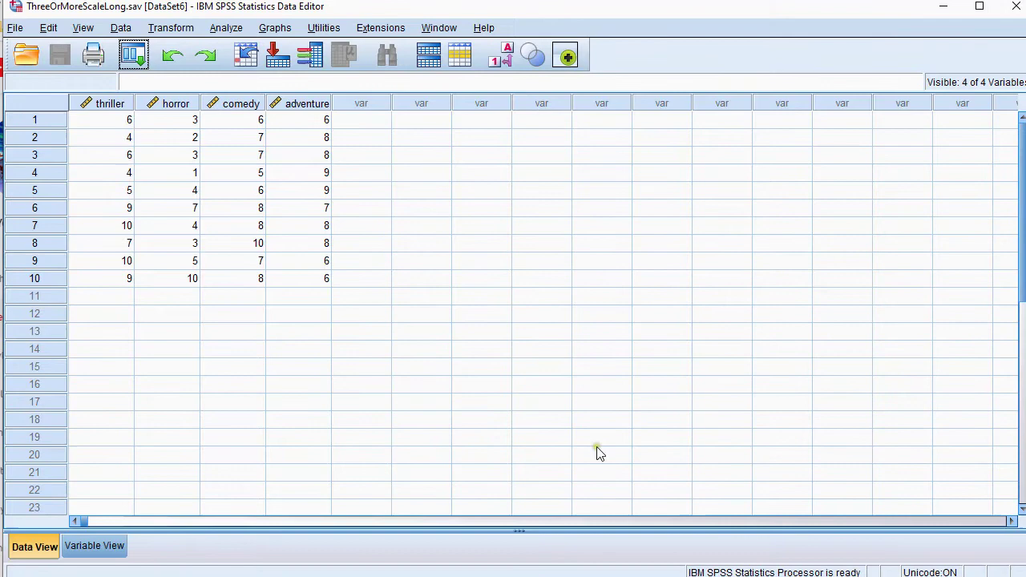
Step: Restructure variables to cases, moving all four genre columns into a target variable named genre
left_click(121, 28)
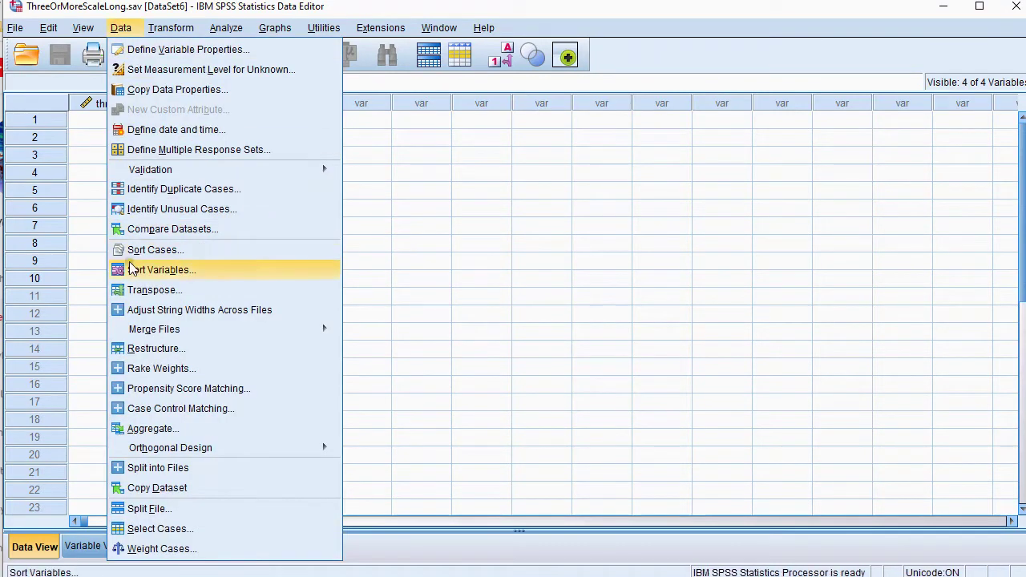
left_click(160, 350)
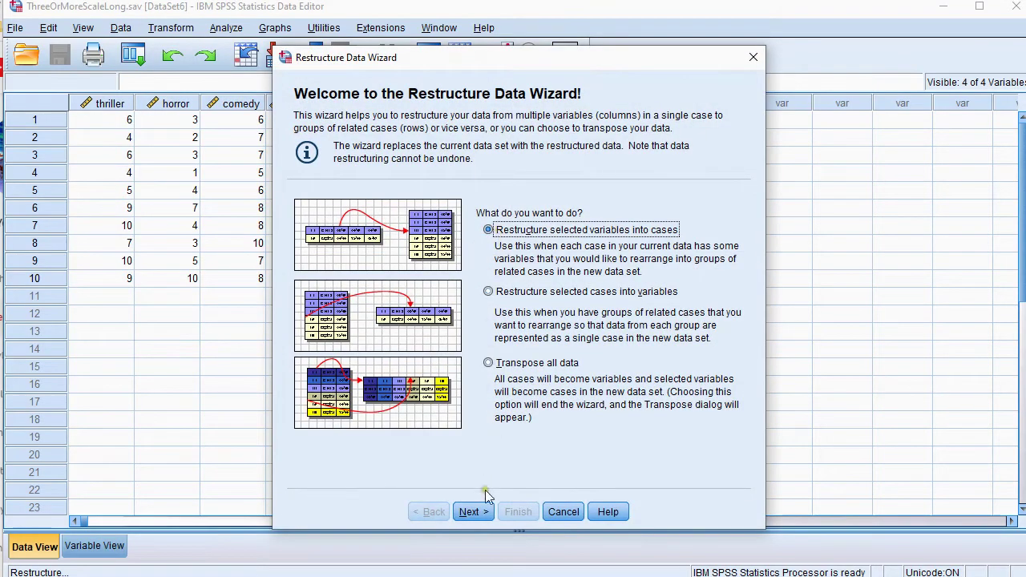
left_click(478, 512)
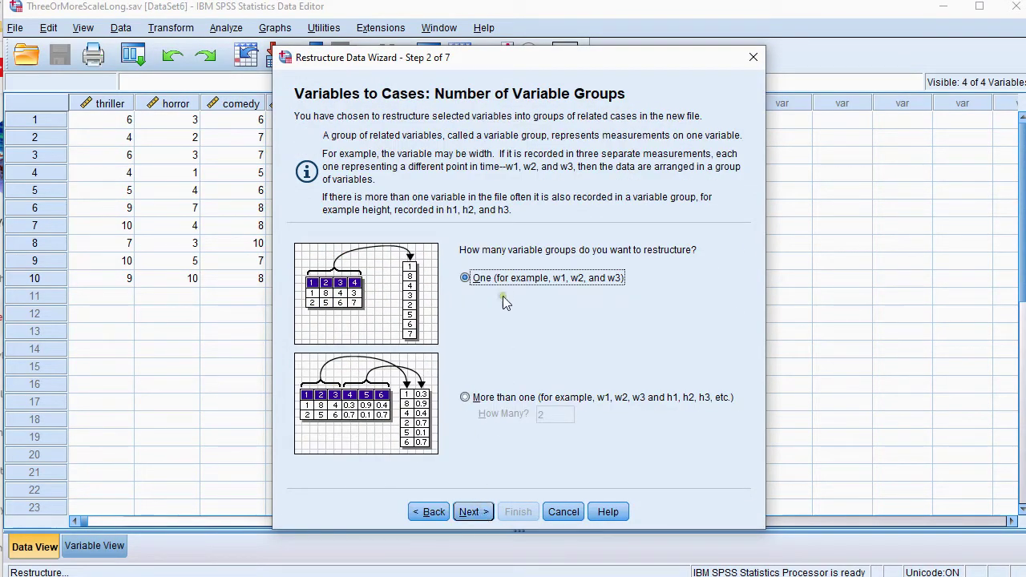
left_click(478, 513)
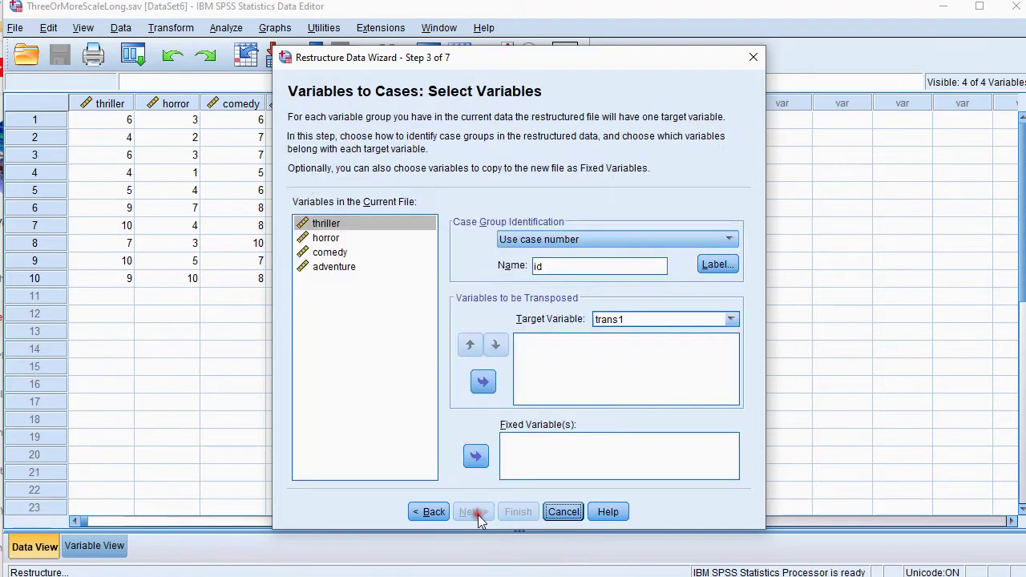
left_click(334, 266, "shift")
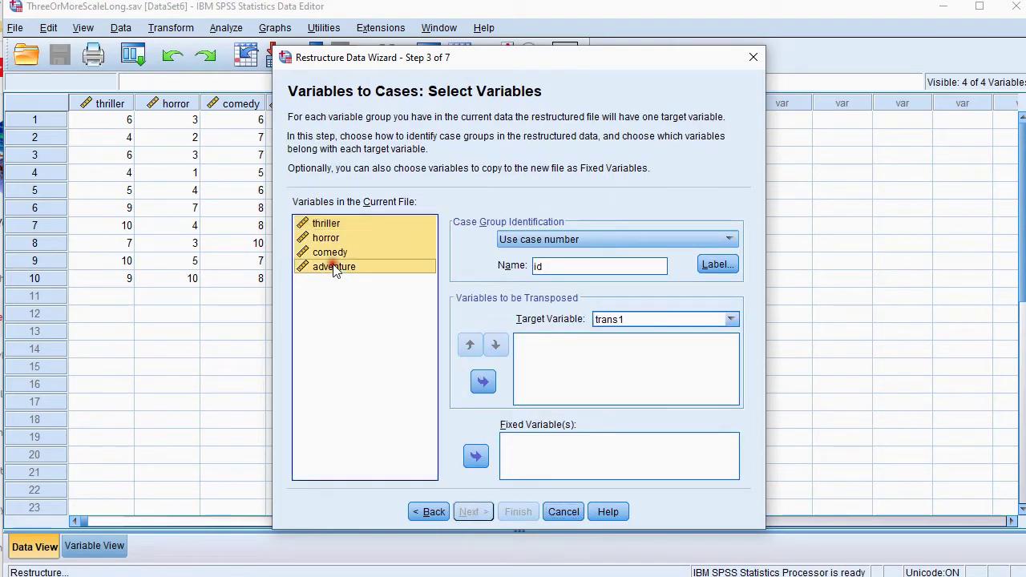
left_click(483, 383)
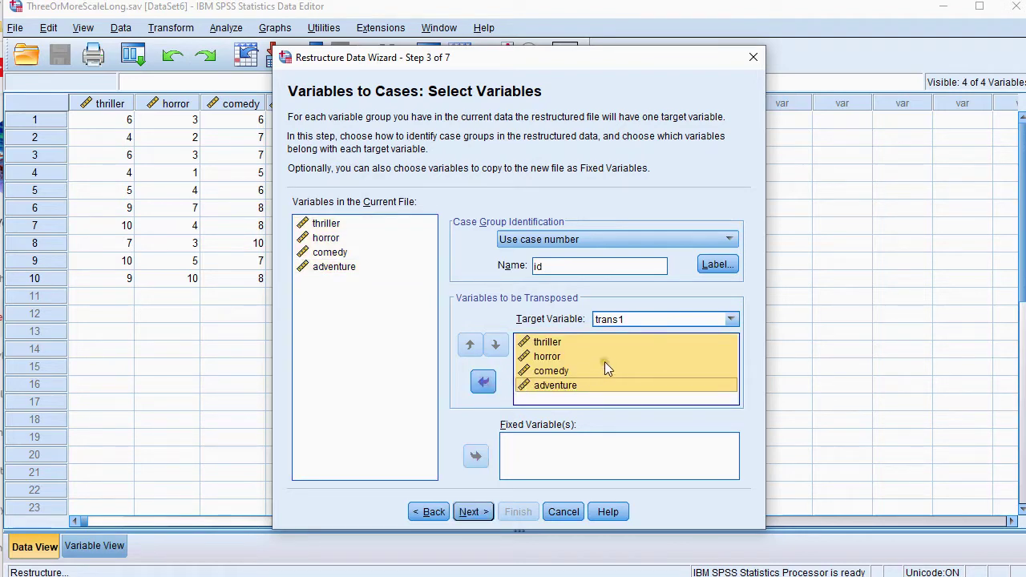
left_click_drag(633, 319, 580, 322)
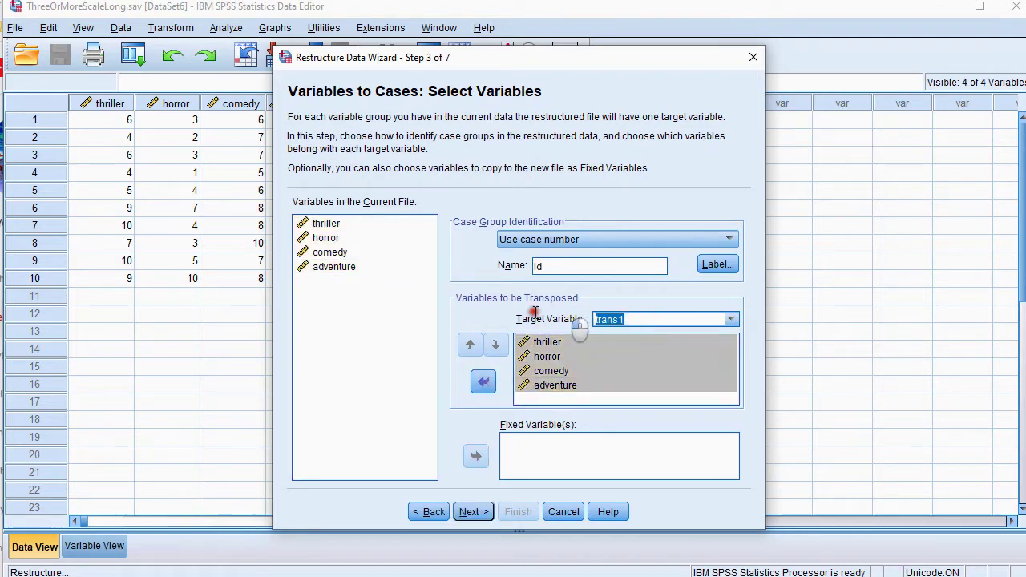
type("genre")
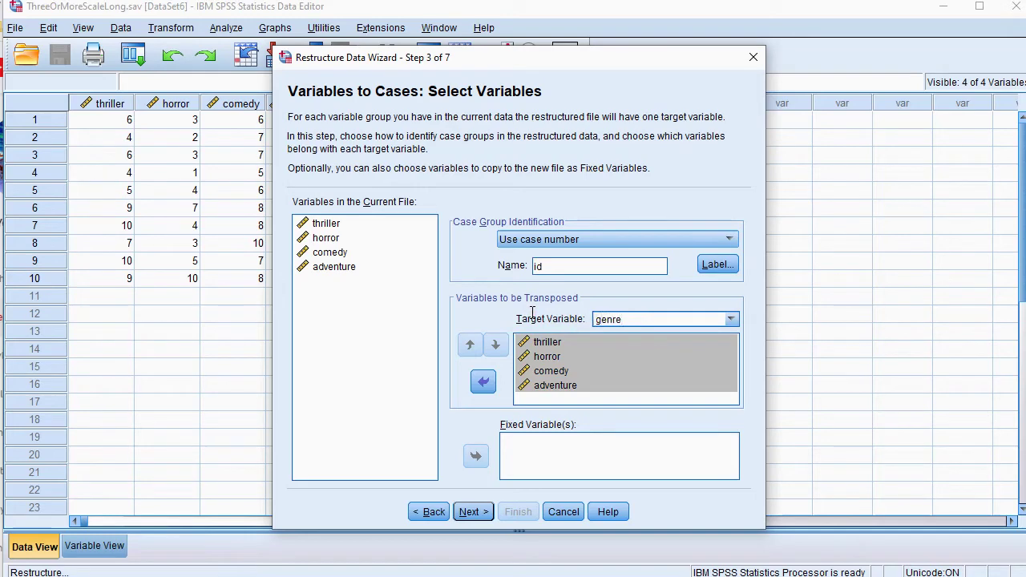
Step: Use one index variable holding the genre variable names, then finish the restructure
left_click(471, 512)
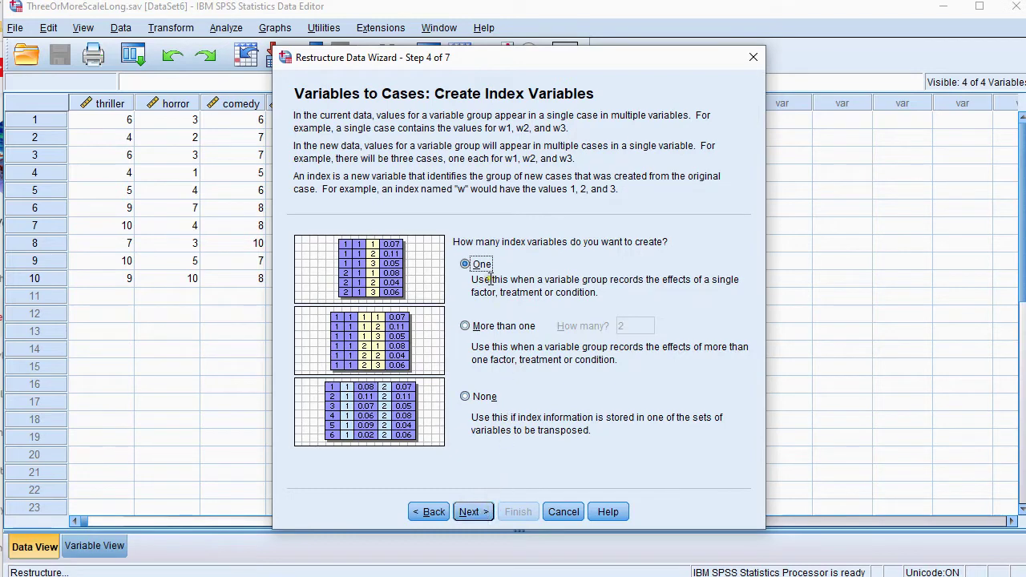
left_click(475, 512)
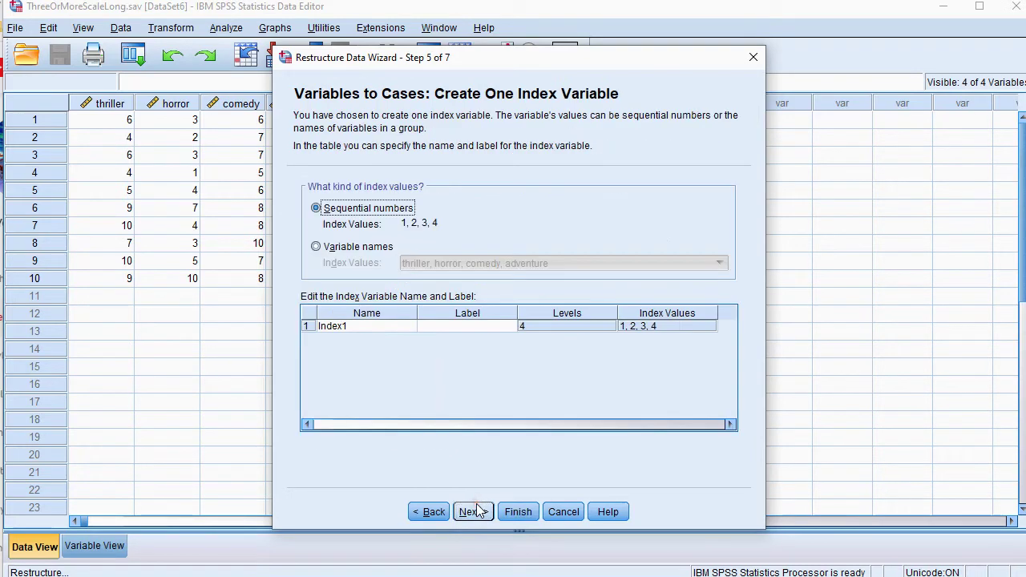
left_click(316, 246)
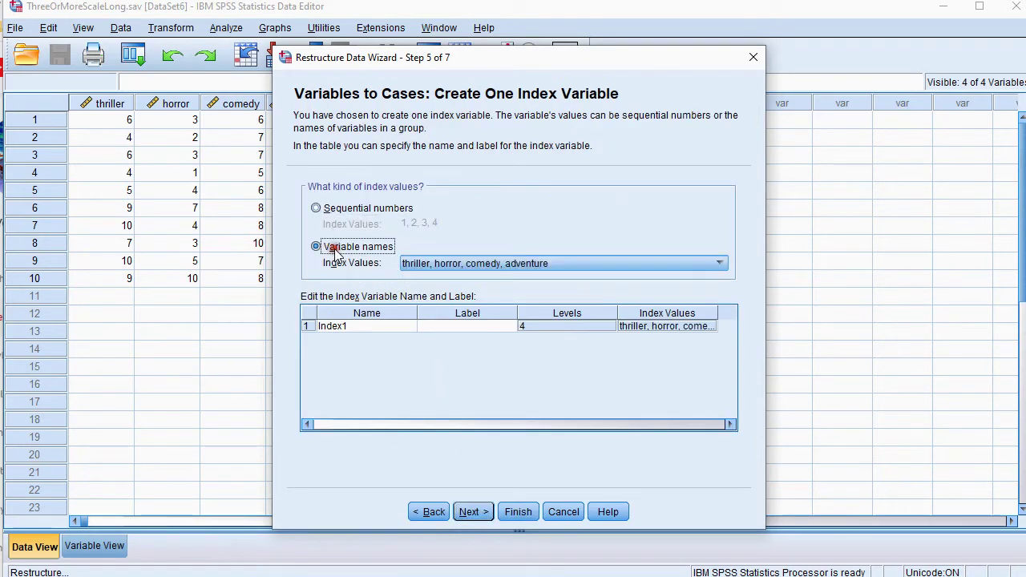
left_click(469, 513)
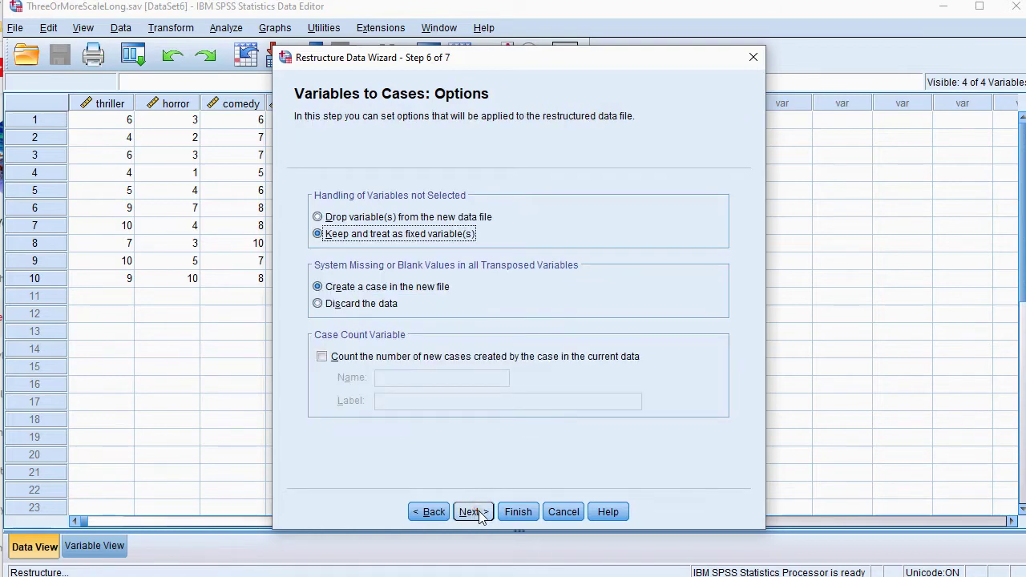
left_click(474, 513)
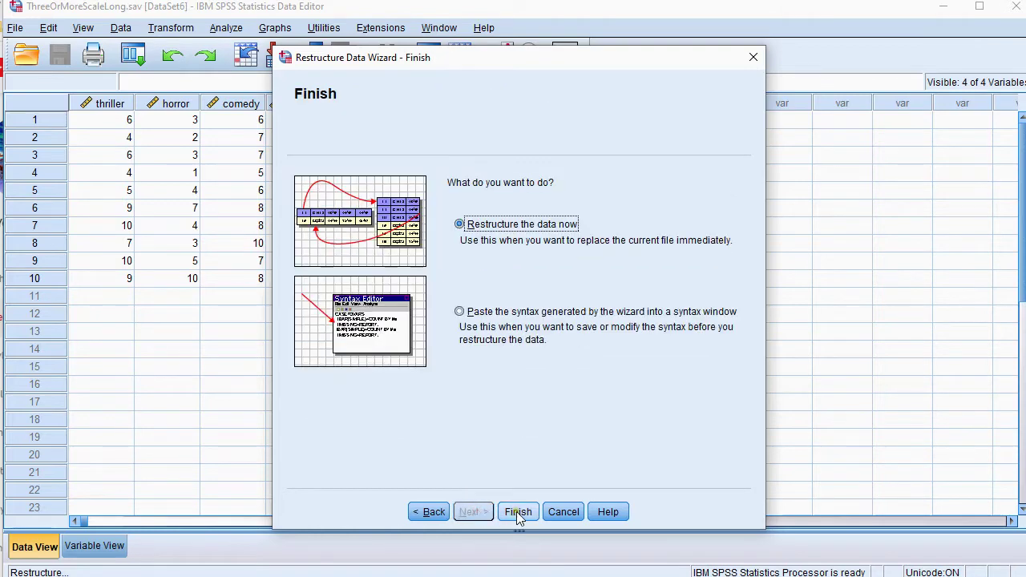
left_click(517, 512)
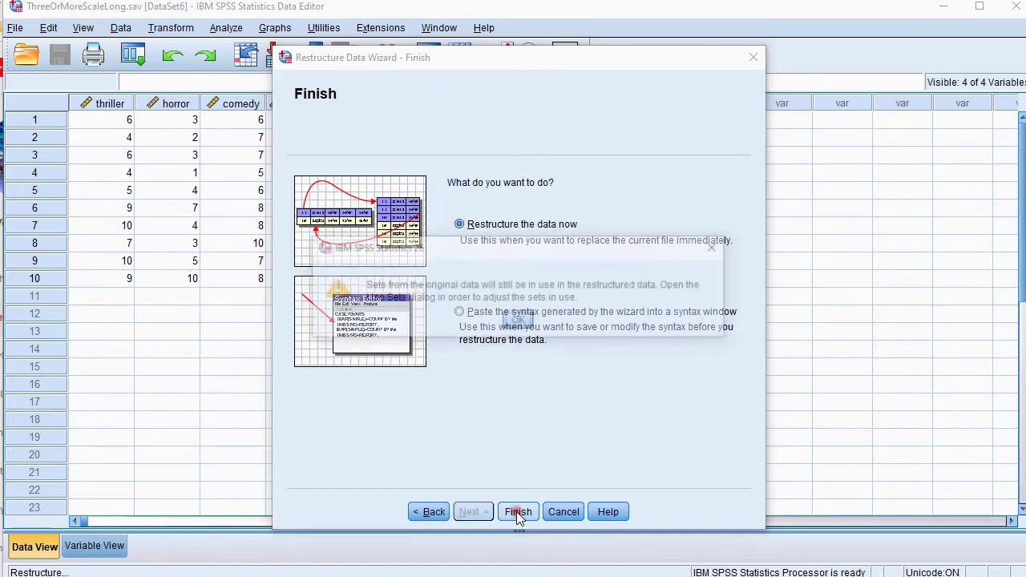
left_click(519, 321)
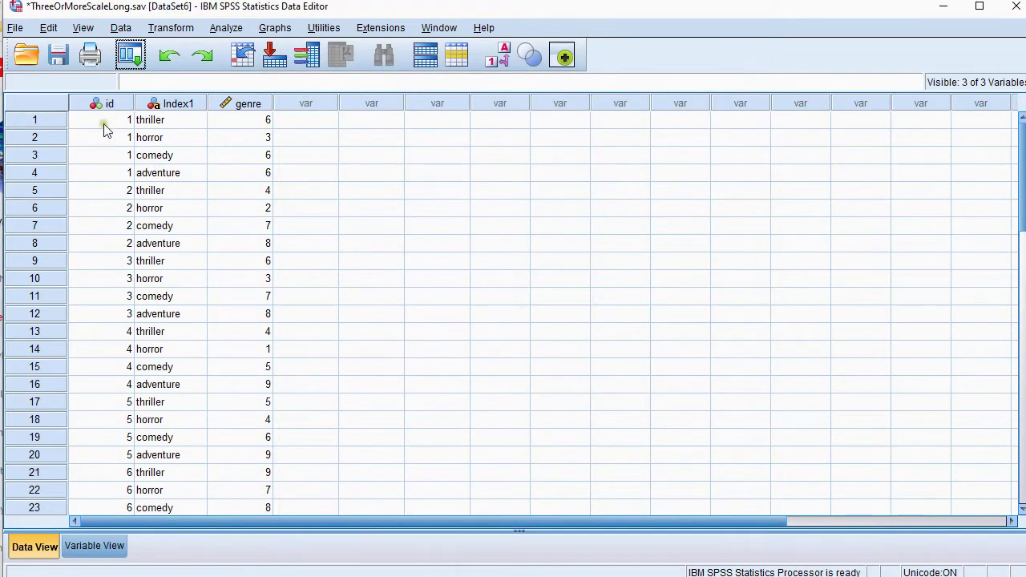
left_click_drag(103, 120, 104, 178)
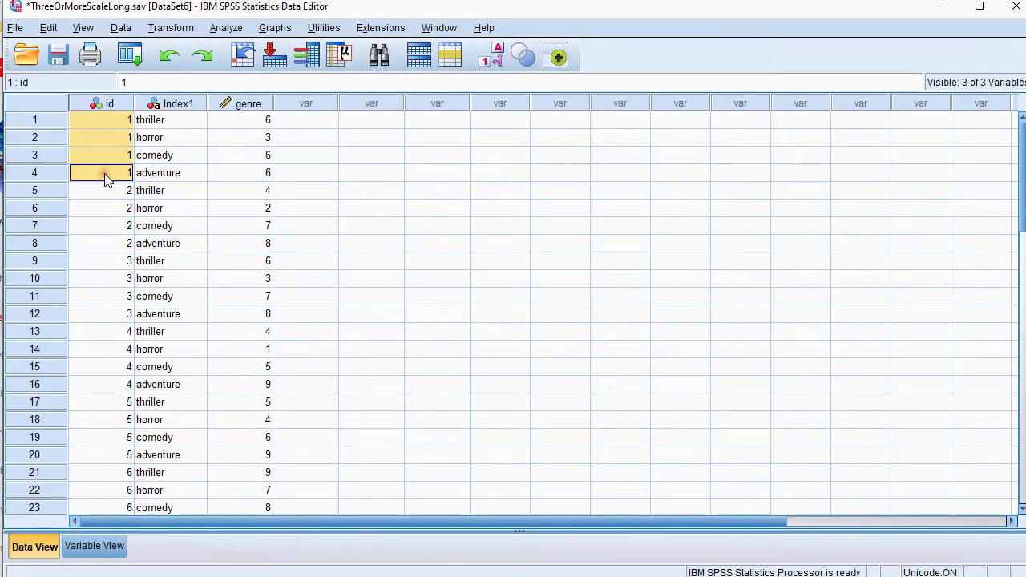
left_click(185, 124)
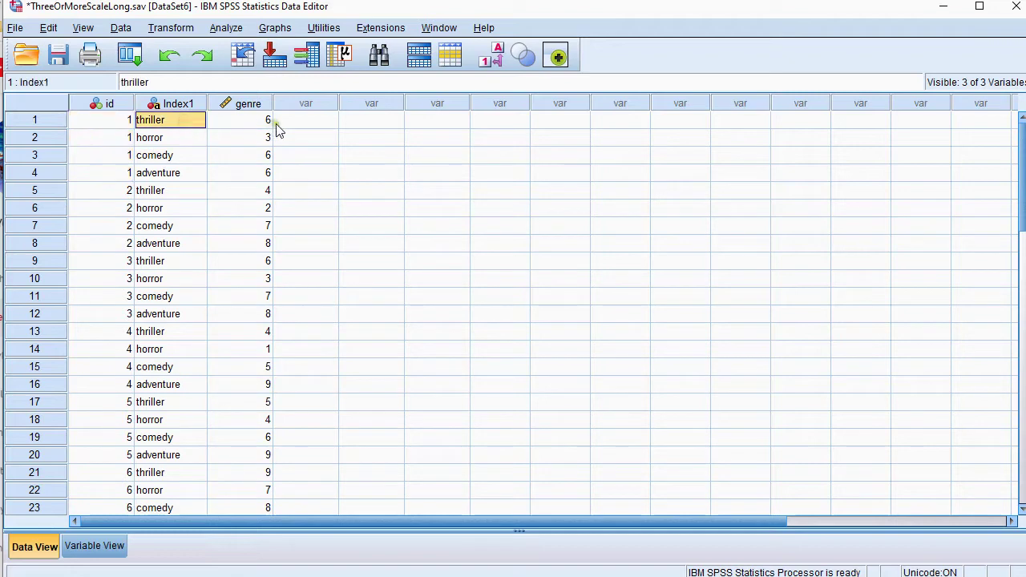
left_click(249, 122)
left_click(170, 124)
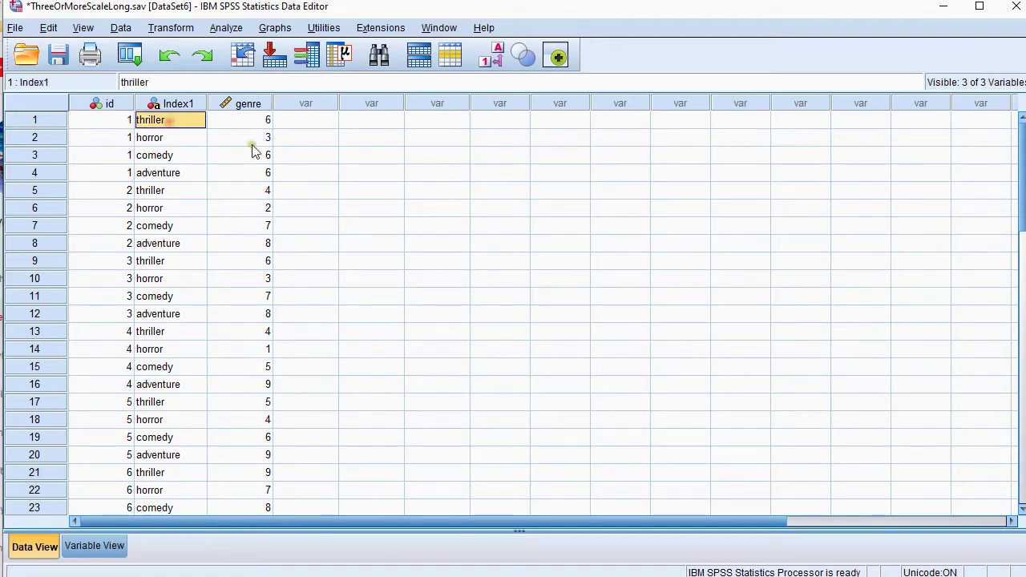
left_click(240, 137)
left_click(174, 138)
left_click(229, 157)
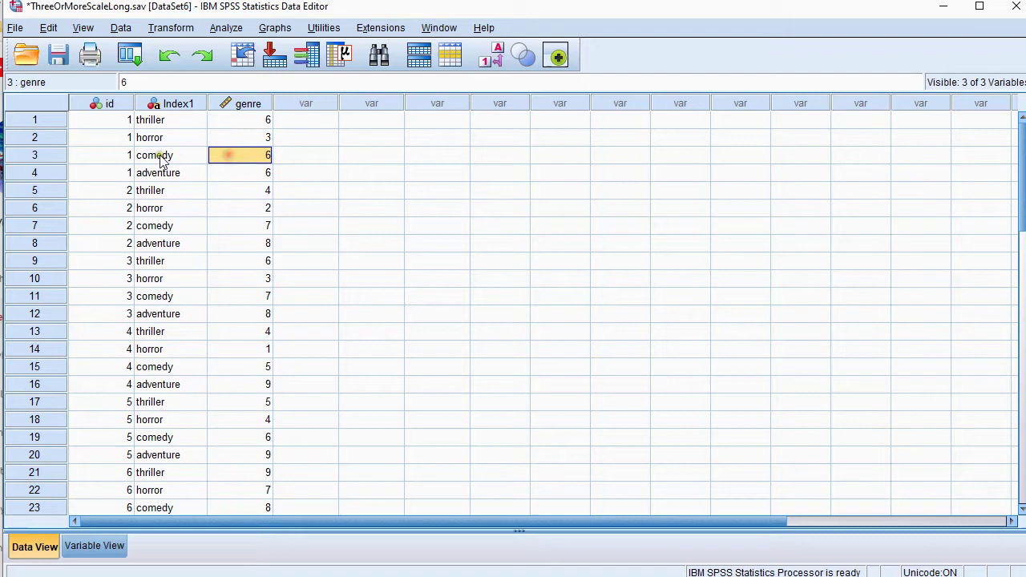
left_click(168, 155)
left_click(232, 173)
left_click(183, 175)
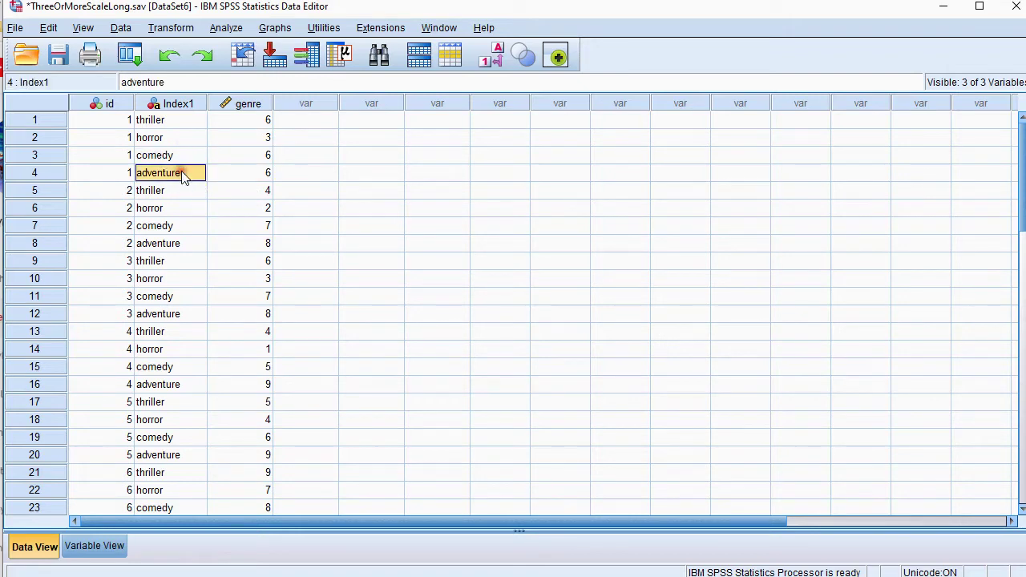
left_click(101, 192)
left_click(98, 247, "shift")
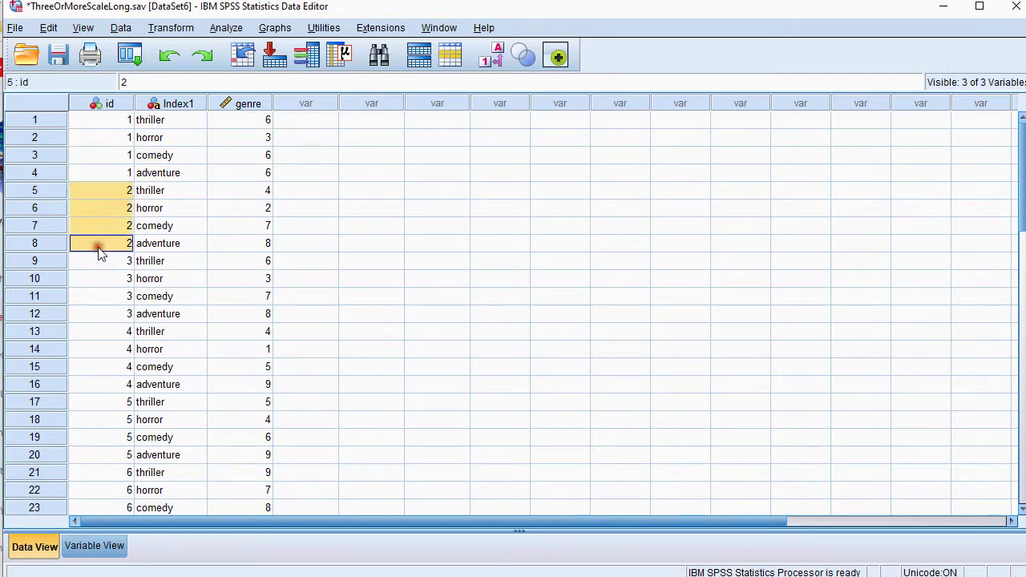
left_click(150, 193)
left_click(157, 245, "shift")
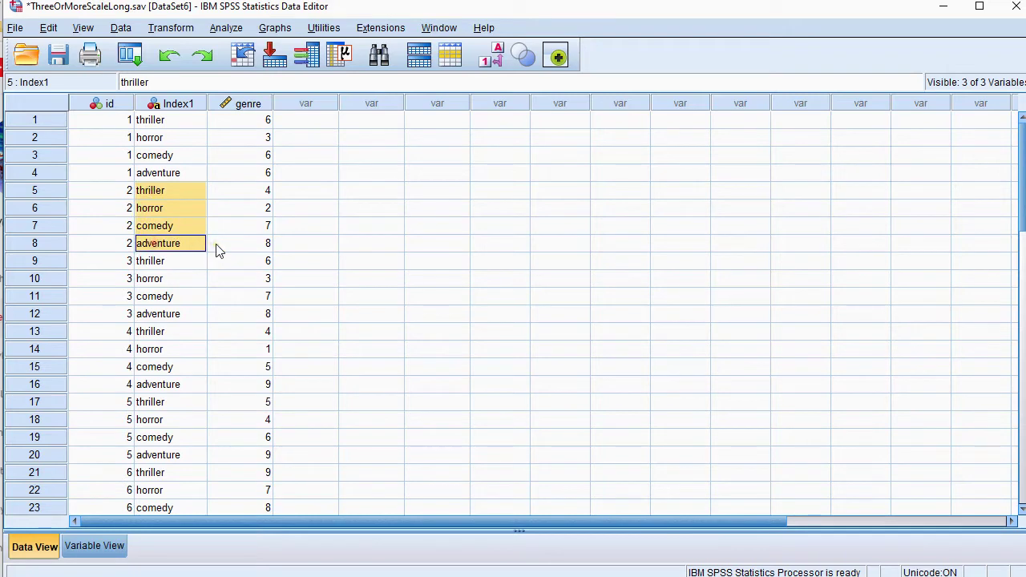
left_click(232, 193)
left_click(235, 246, "shift")
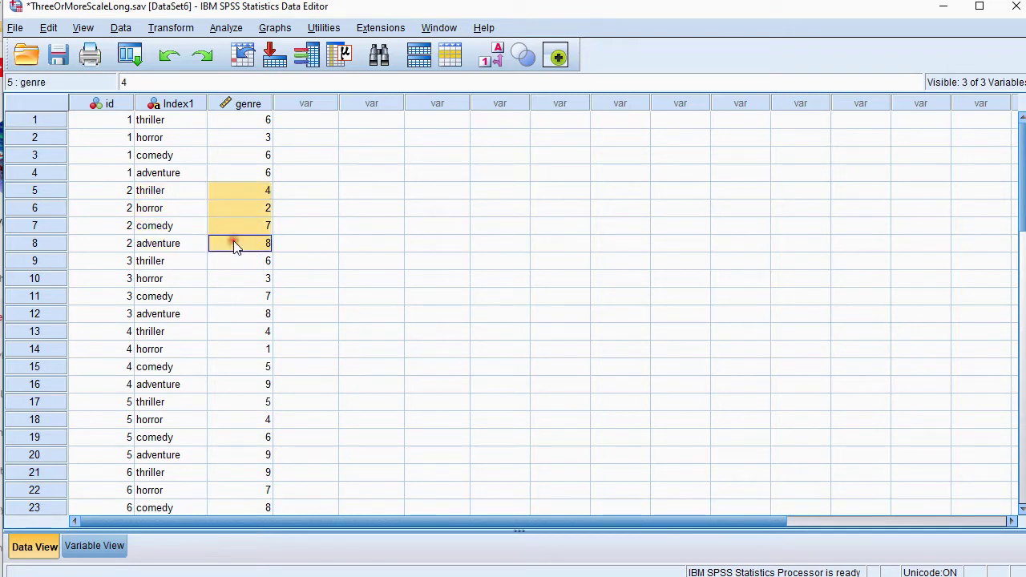
left_click(188, 140)
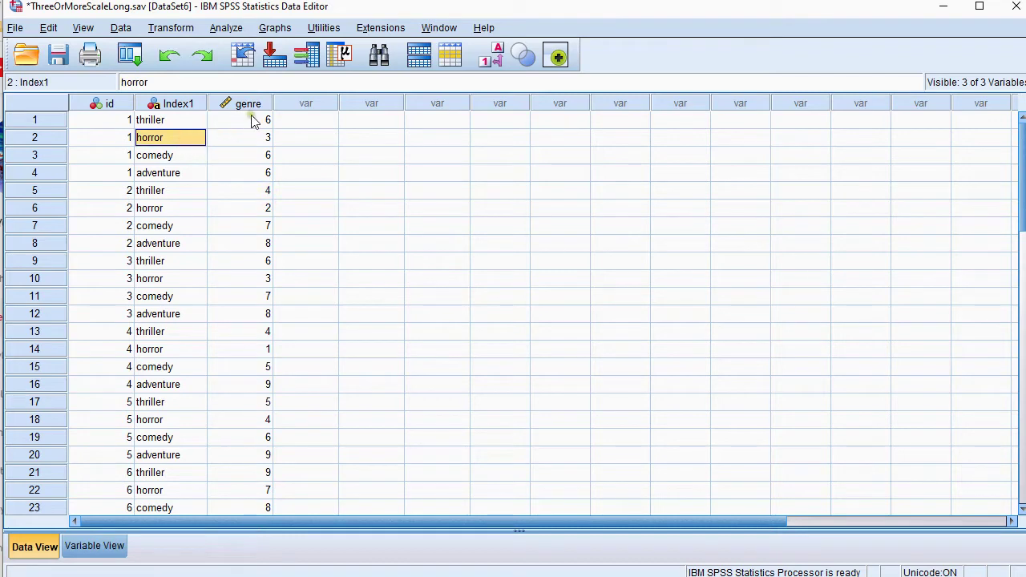
Step: Create a 2-D Dot Plot of Index1 and genre from the Graphboard Template Chooser
left_click(281, 32)
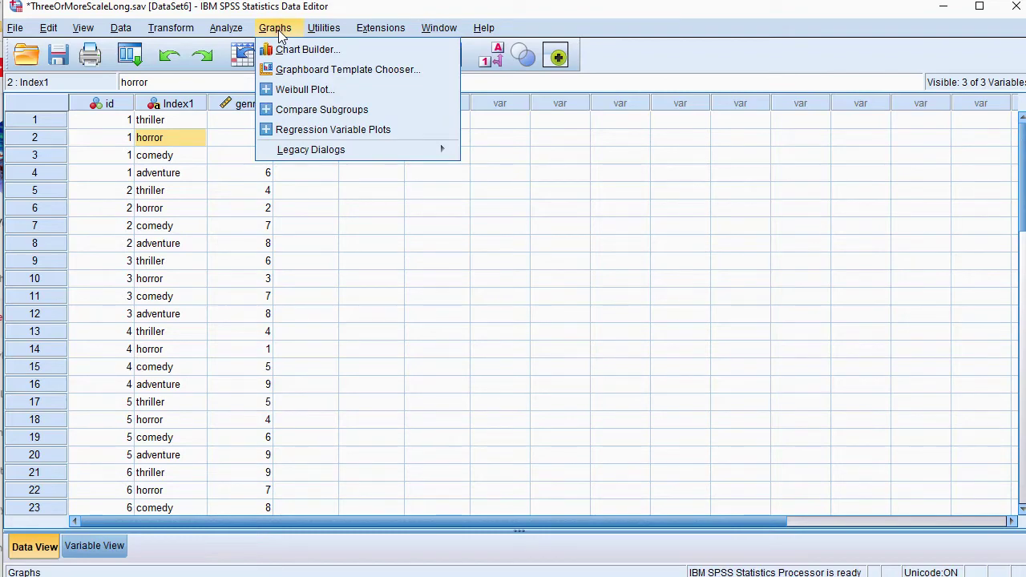
left_click(423, 70)
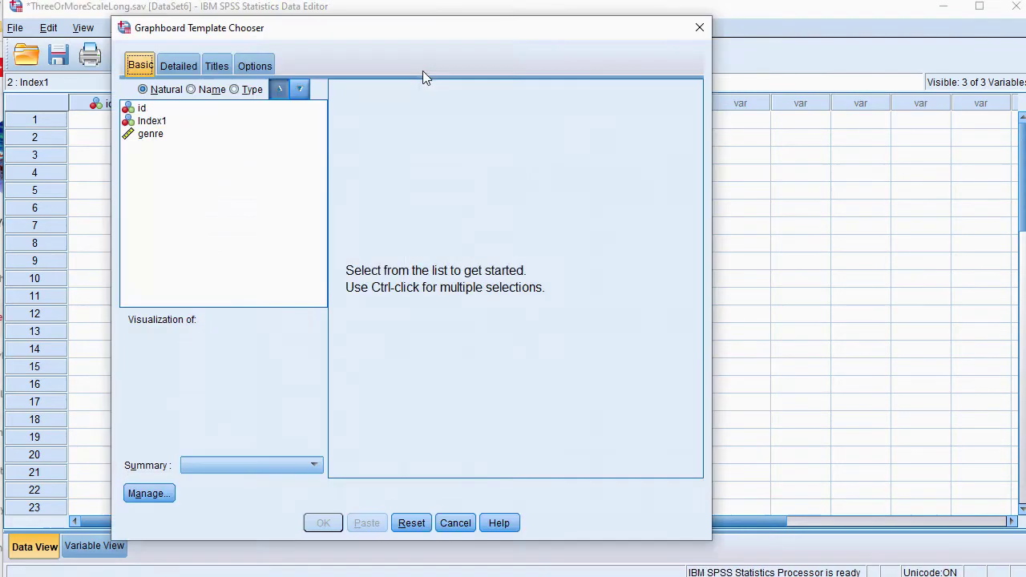
left_click(154, 123)
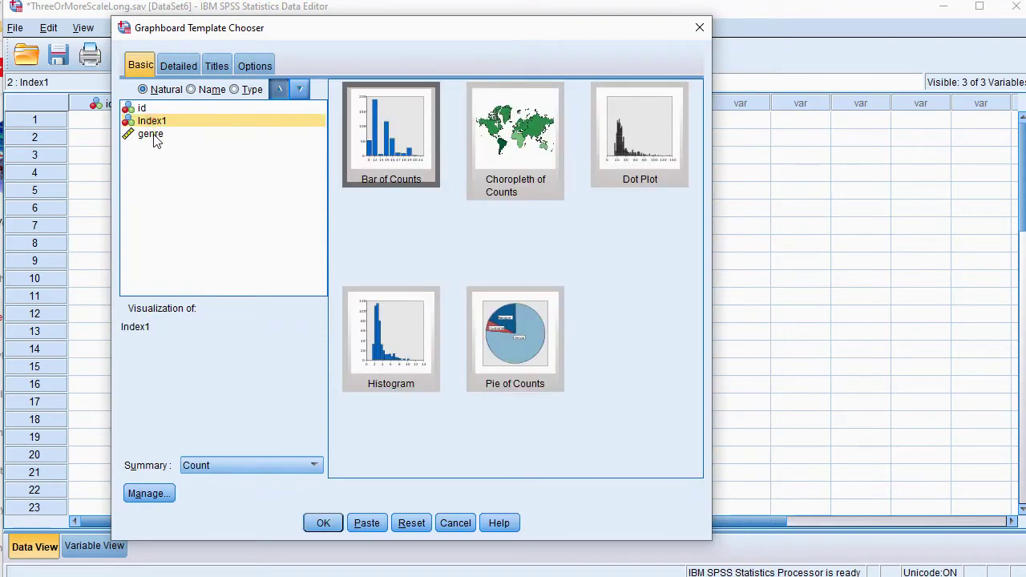
left_click(154, 134, "ctrl")
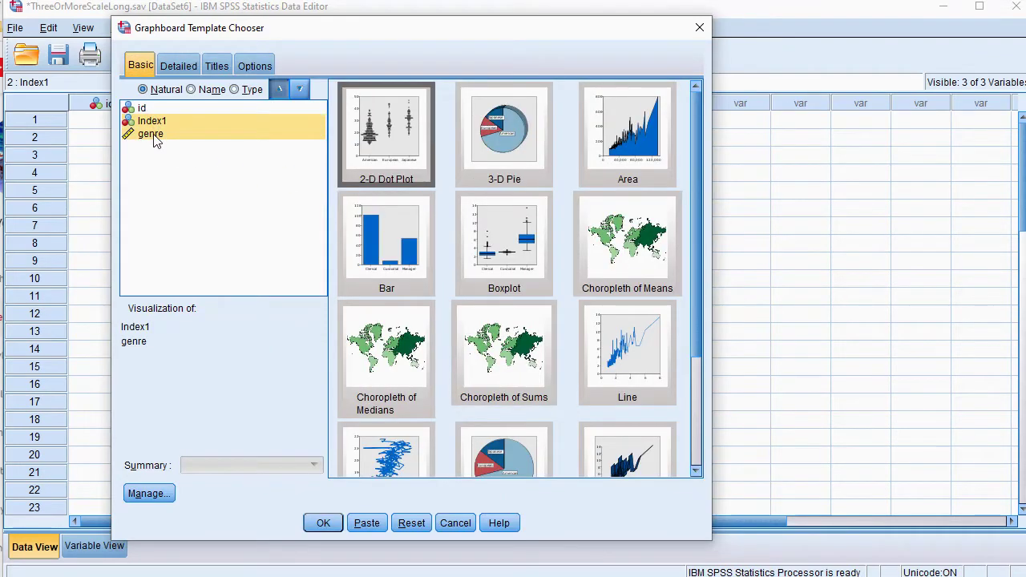
left_click(376, 148)
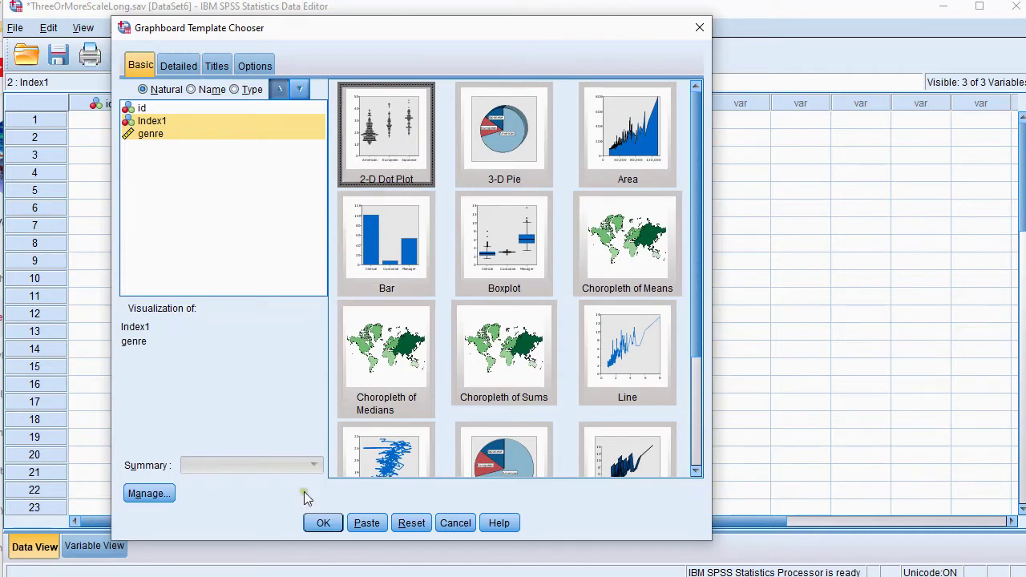
left_click(323, 523)
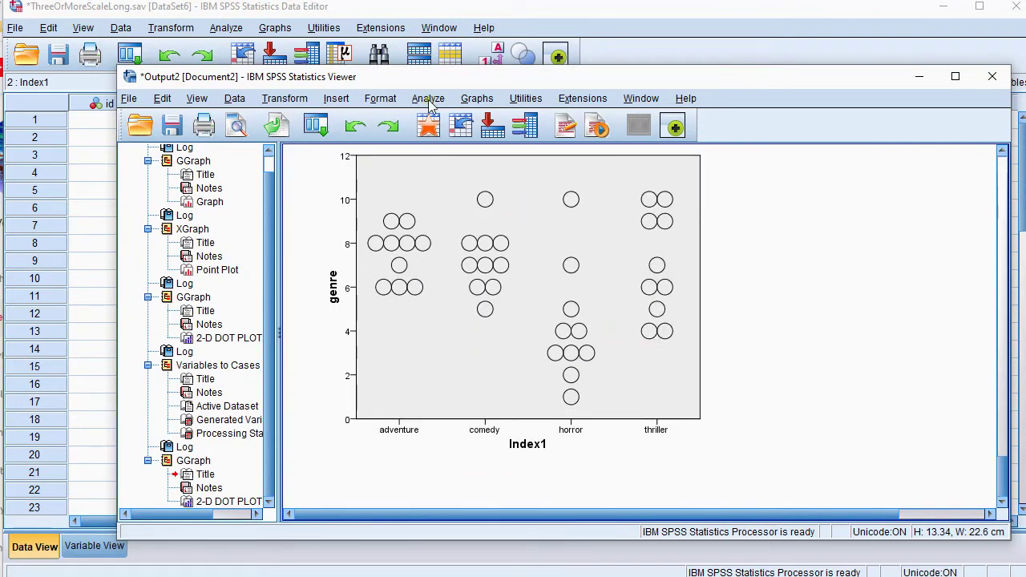
Step: Place a Simple Dot Plot from the Scatter/Dot gallery into the Chart Builder
left_click(487, 101)
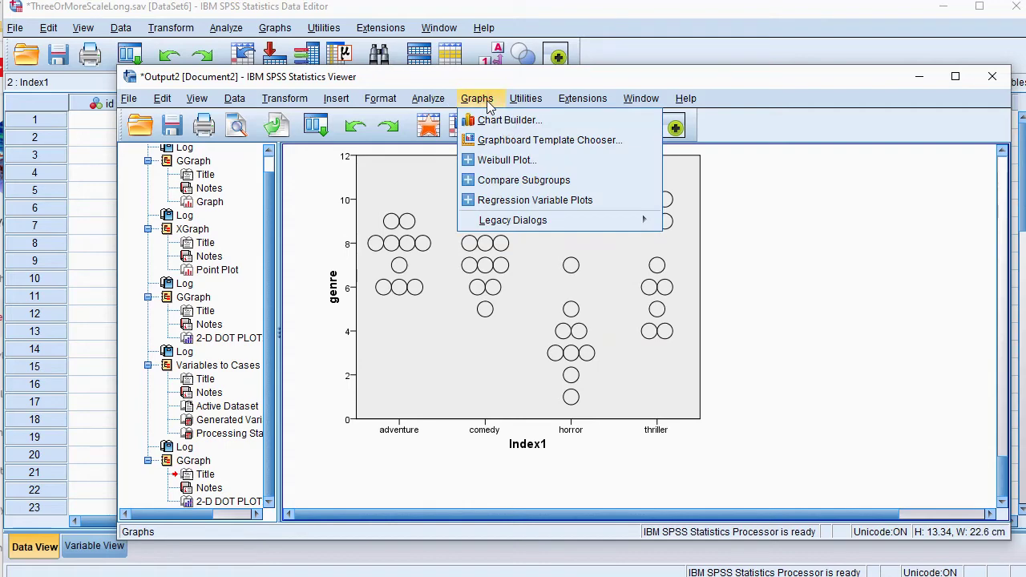
left_click(505, 120)
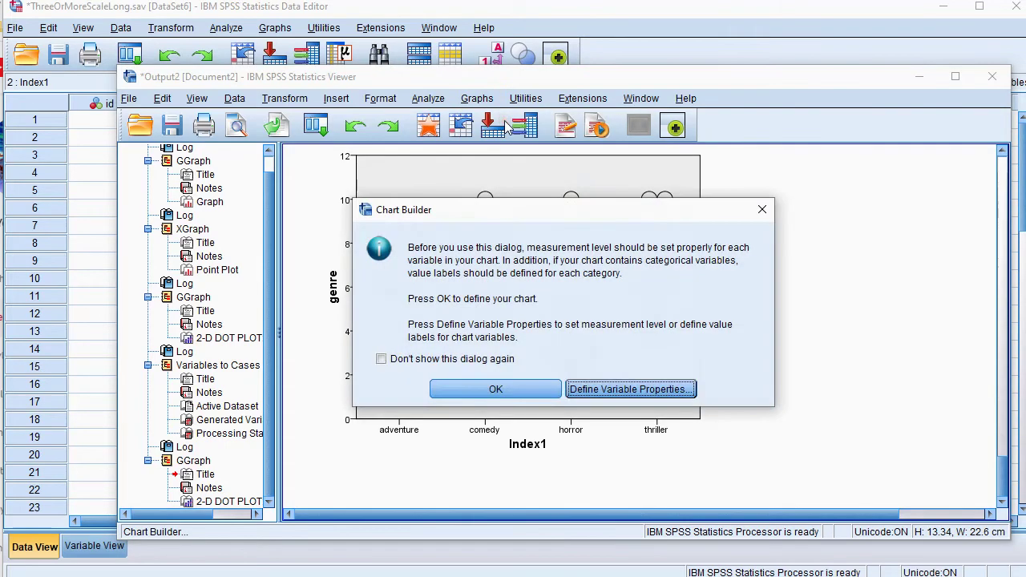
left_click(485, 390)
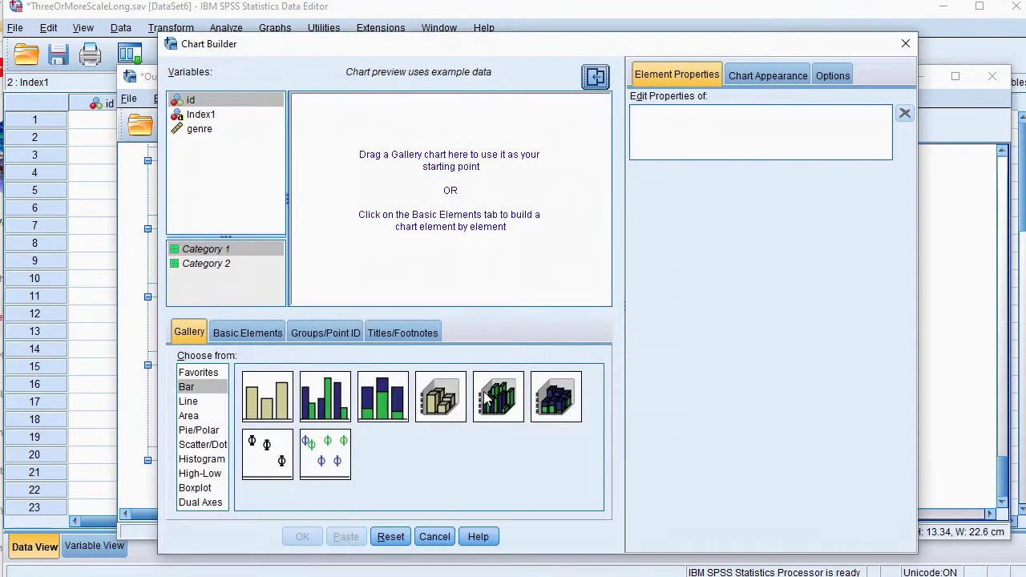
left_click(189, 332)
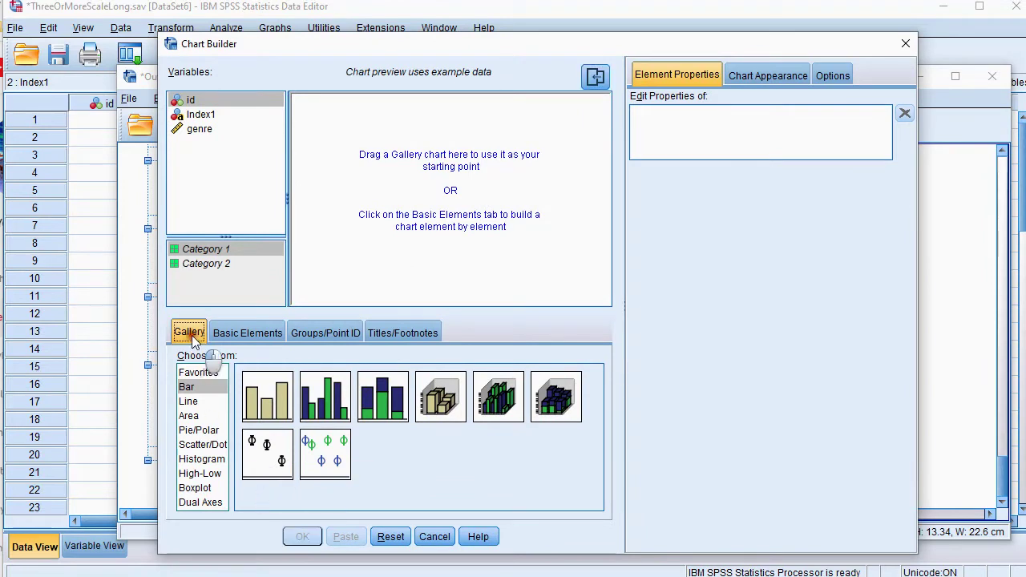
left_click(203, 446)
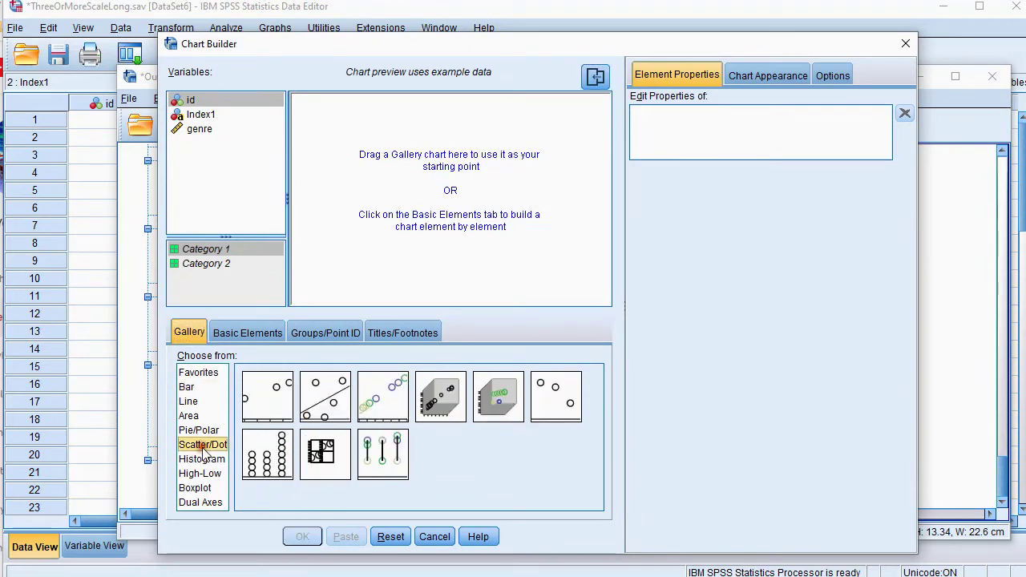
left_click(272, 465)
left_click_drag(263, 477, 436, 190)
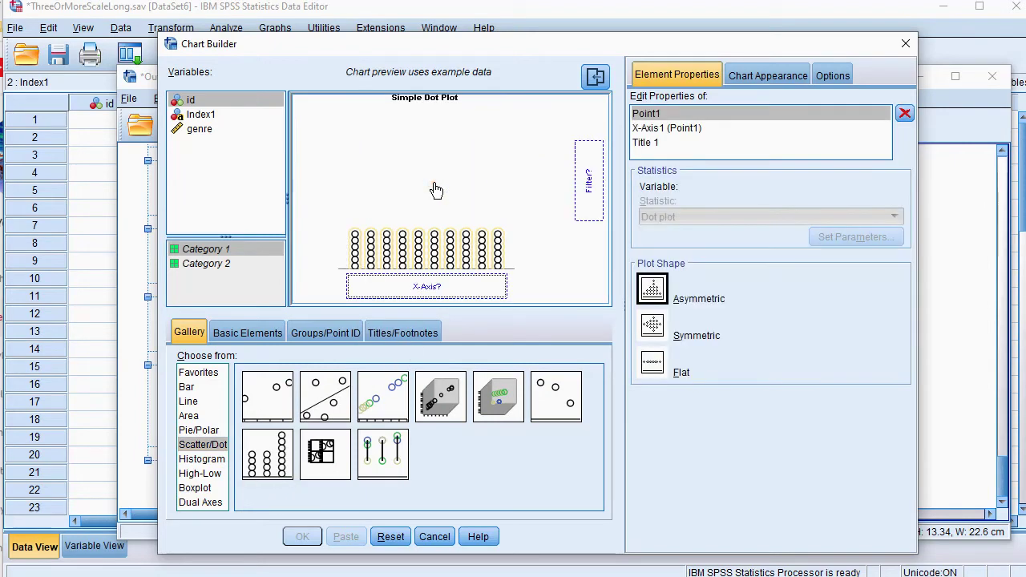
Step: Panel the dot plot into rows by Index1 with genre on the X axis, and generate it
left_click(324, 333)
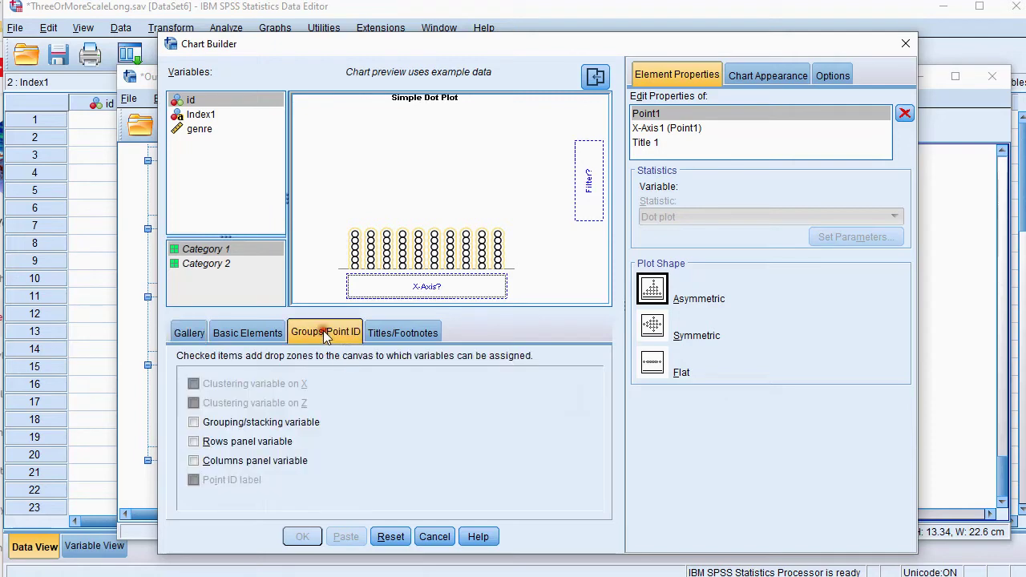
left_click(215, 446)
left_click(201, 115)
left_click_drag(189, 115, 588, 258)
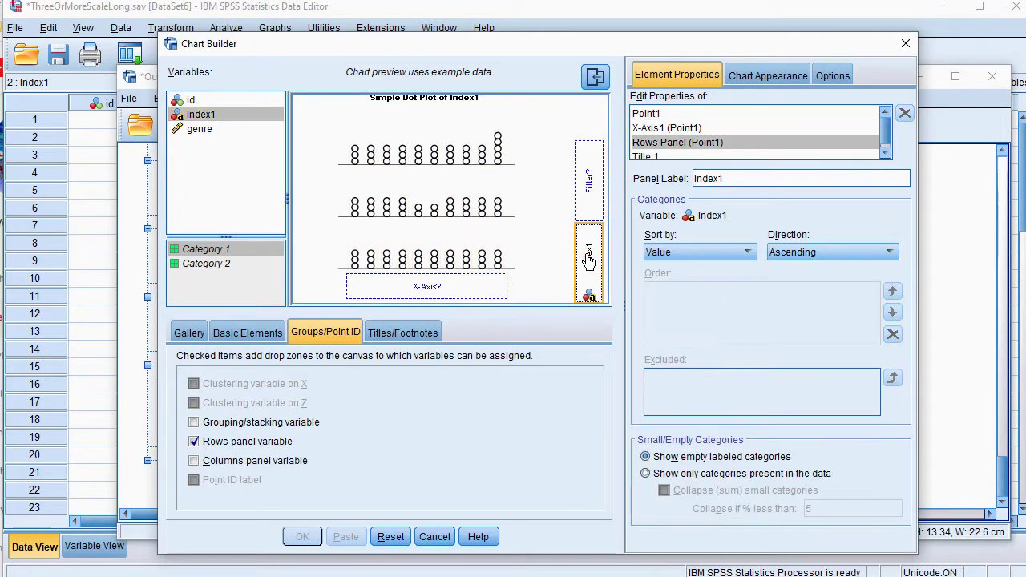
left_click(199, 129)
left_click_drag(196, 128, 431, 286)
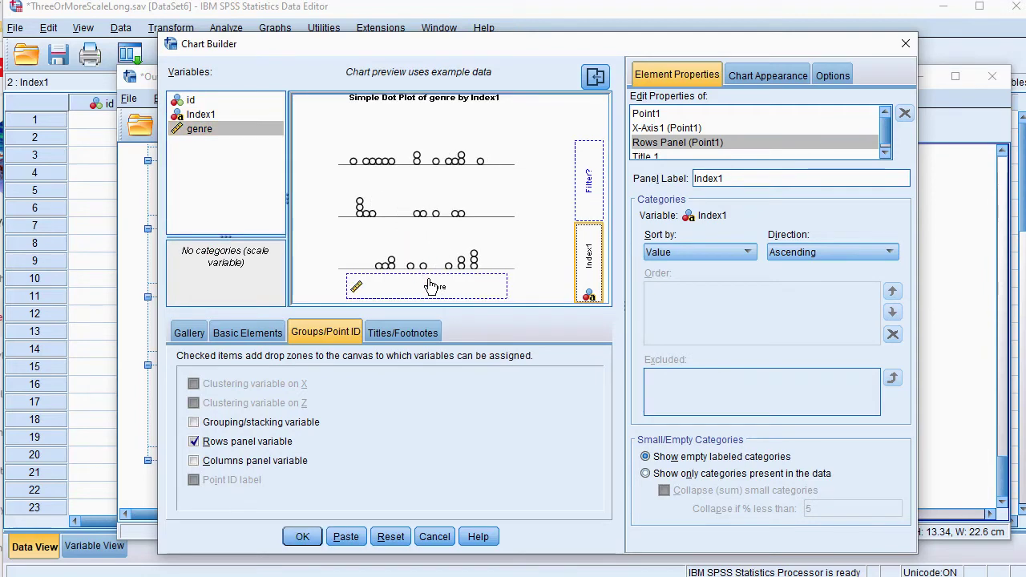
left_click(302, 536)
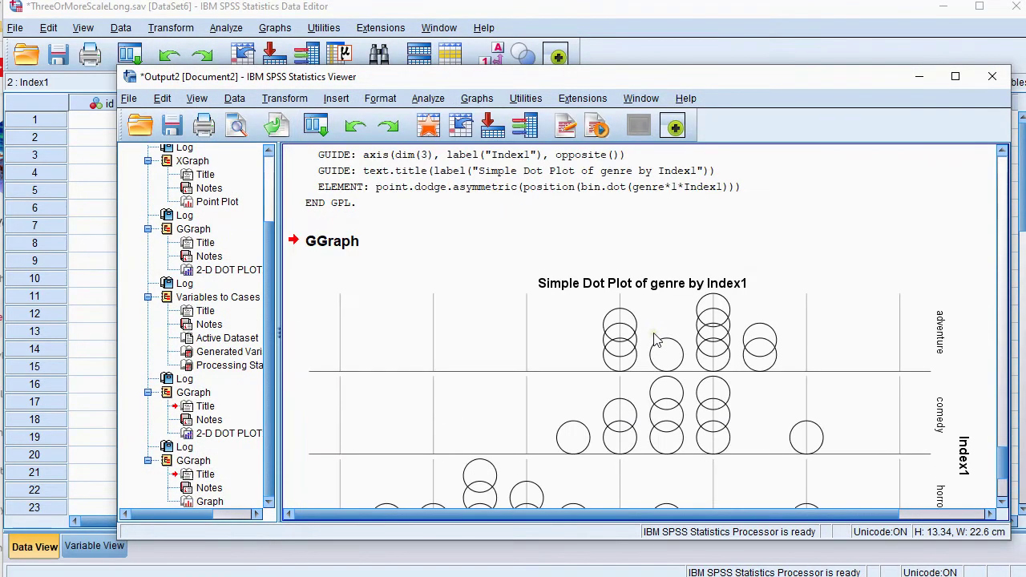
Step: Open the row-paneled genre dot plot in the Chart Editor
scroll(654, 341, "down", 3)
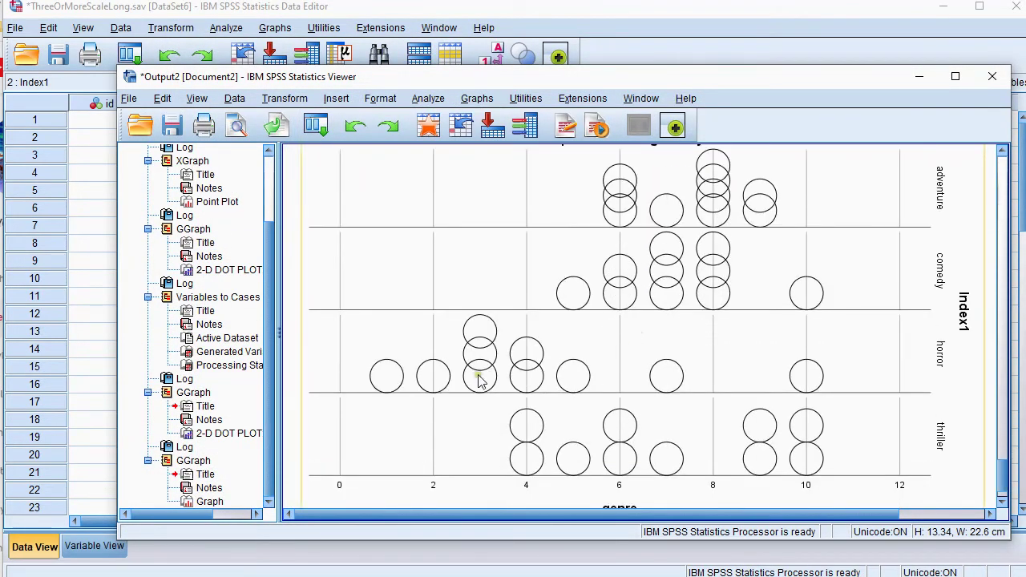
double_click(686, 337)
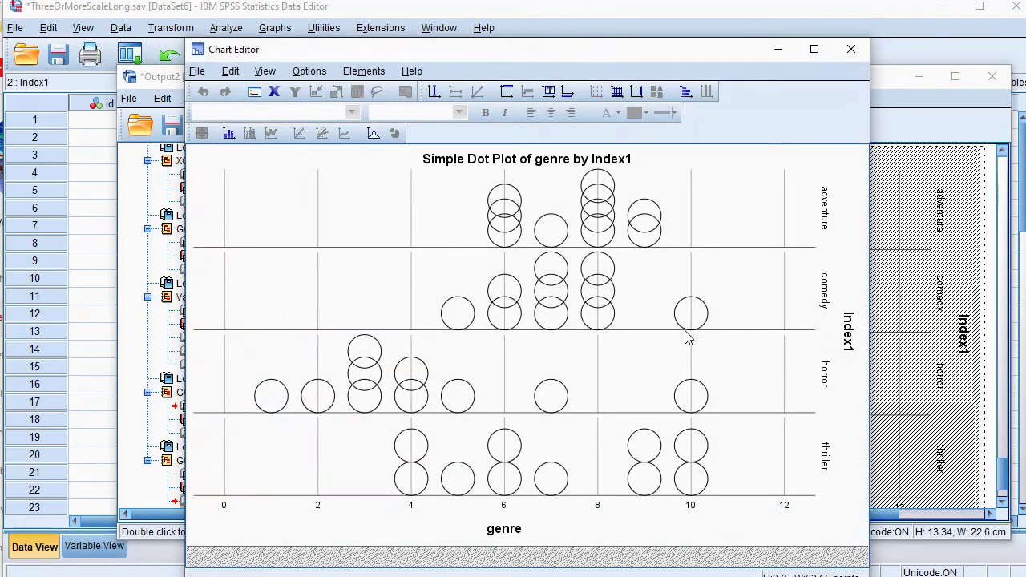
Step: Set the dot markers' Dot Plot Options layout to Symmetric, apply it, and close Properties
left_click(510, 207)
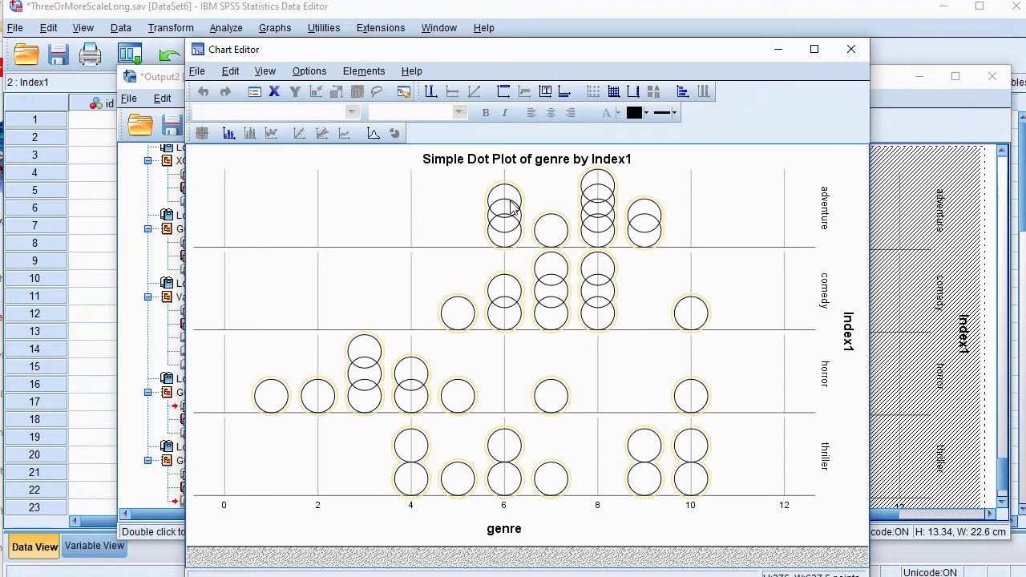
left_click(255, 93)
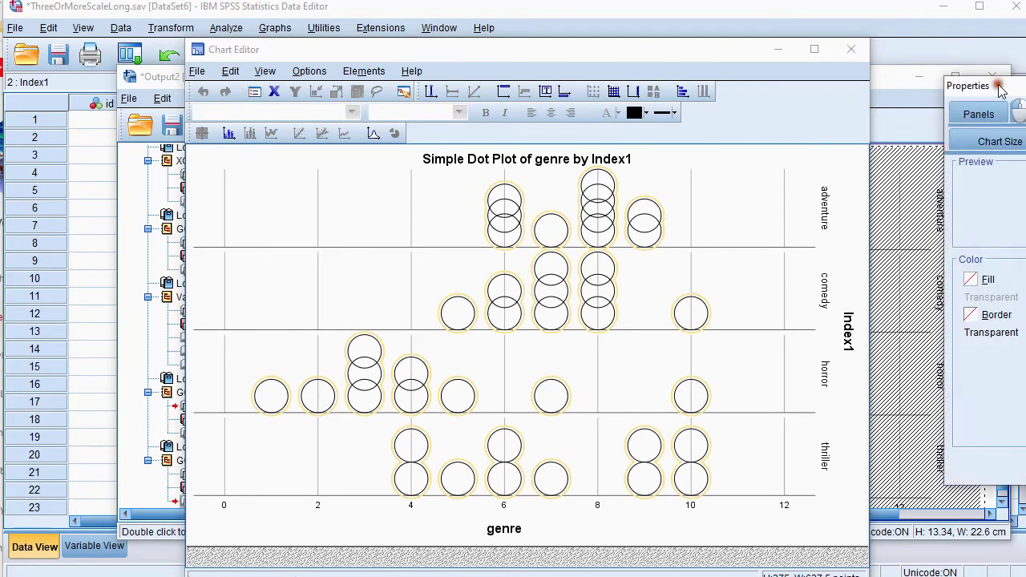
left_click_drag(1001, 91, 754, 83)
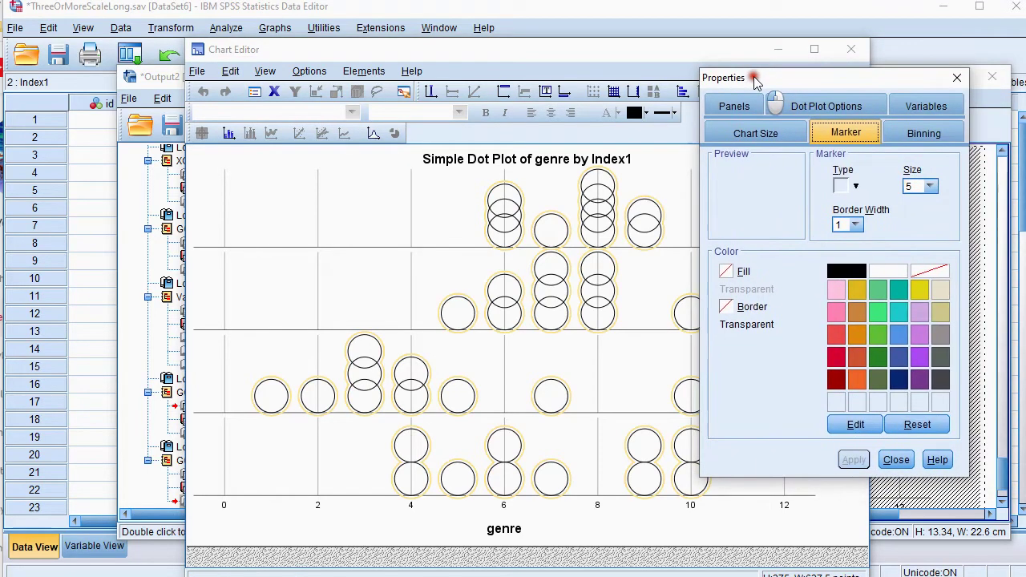
left_click(831, 108)
left_click(782, 218)
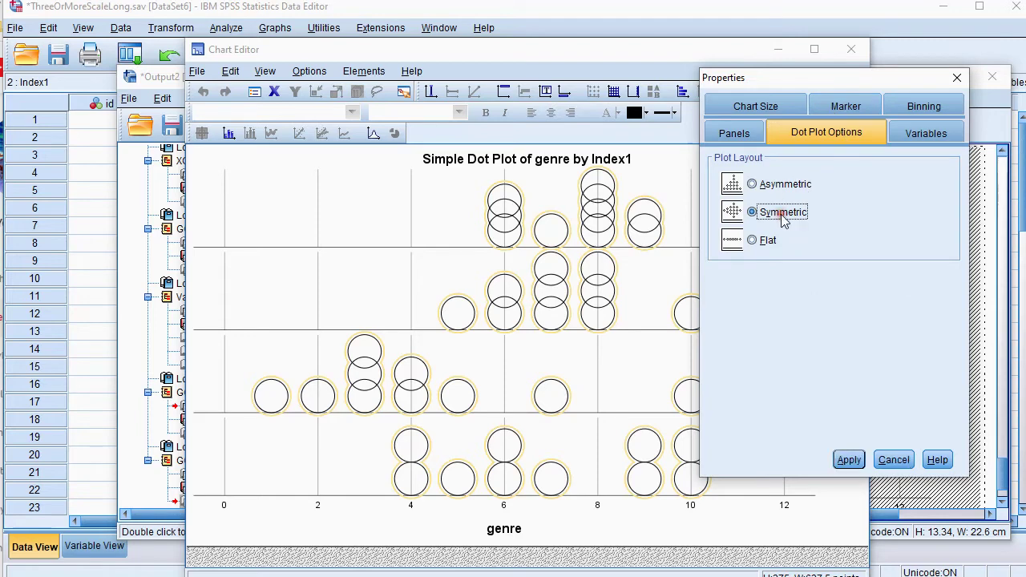
left_click(849, 463)
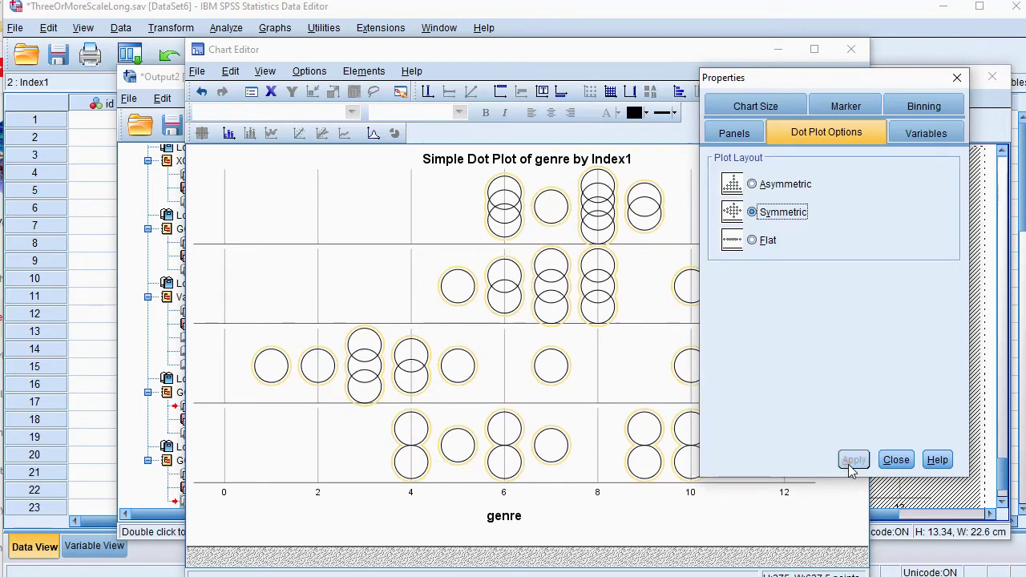
left_click(896, 460)
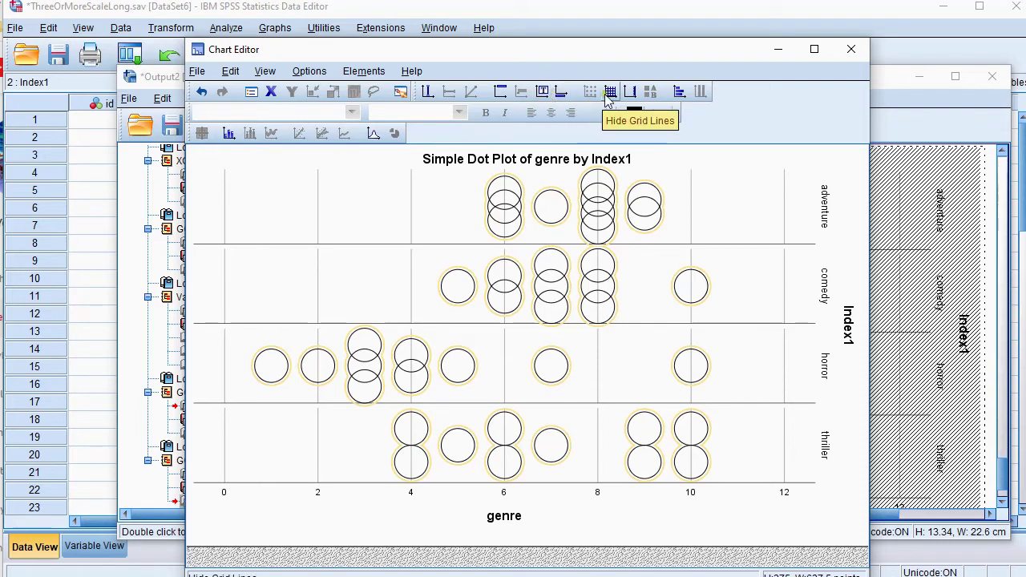
Step: Transpose the chart and then transpose it back, then close the Chart Editor
left_click(679, 92)
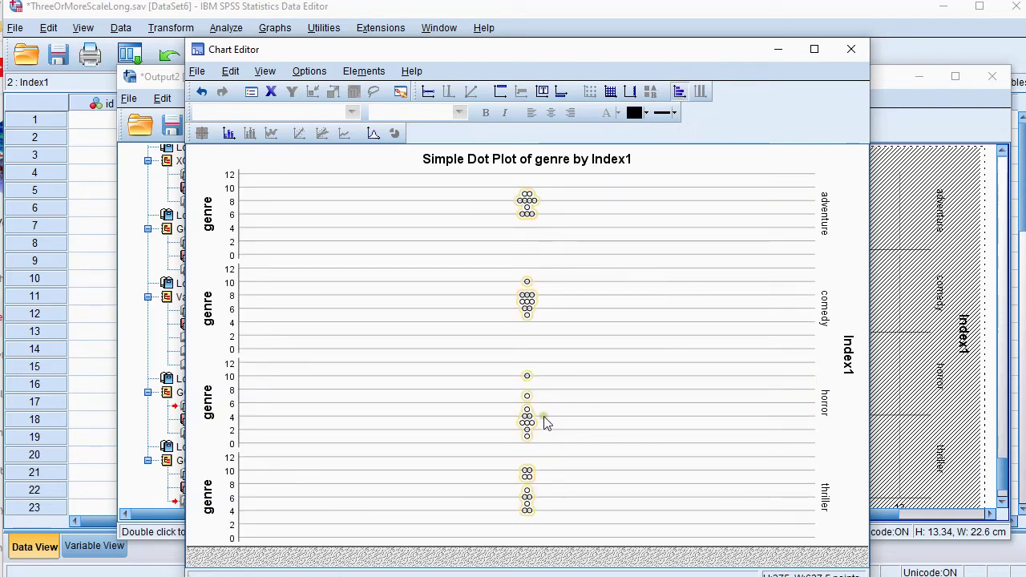
left_click(679, 94)
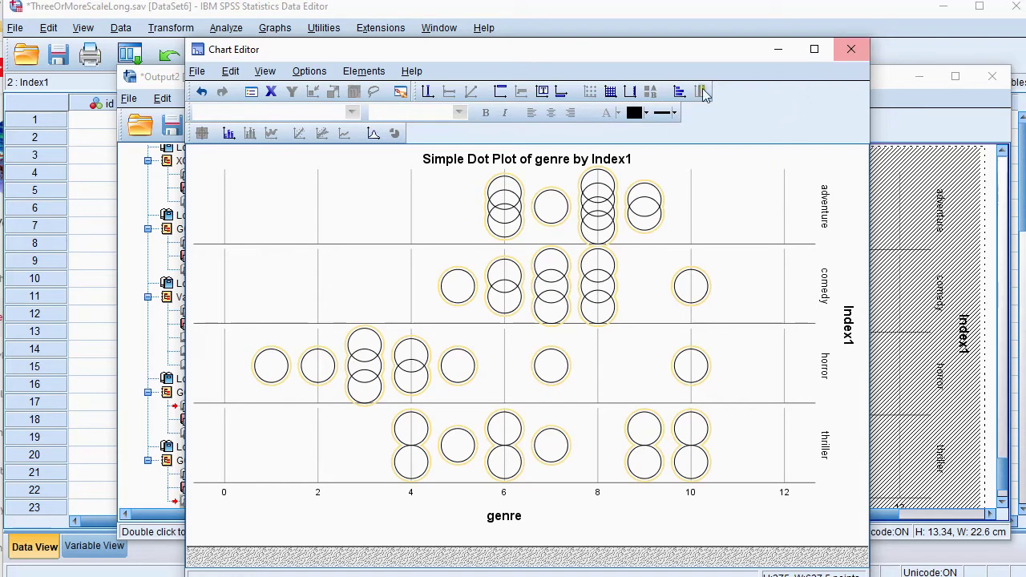
left_click(851, 49)
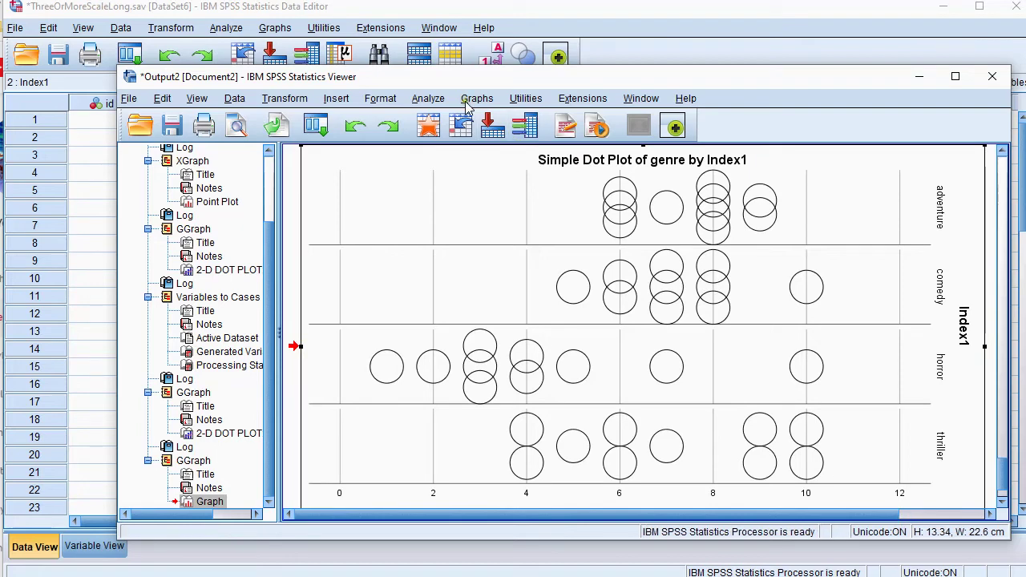
Step: Make a legacy Simple Dot plot with genre on the X axis and Index1 as column panels
left_click(477, 99)
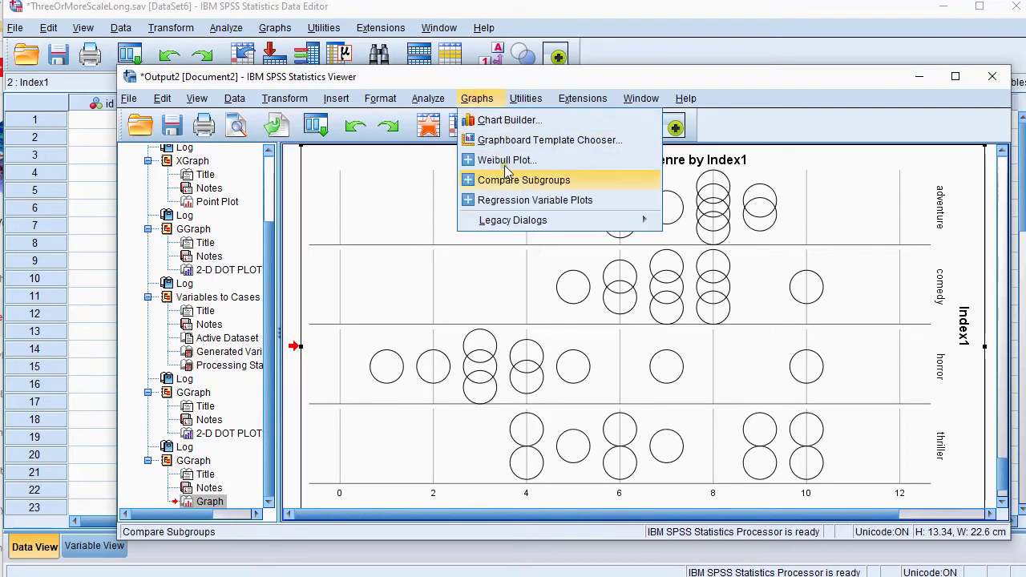
mouse_move(526, 223)
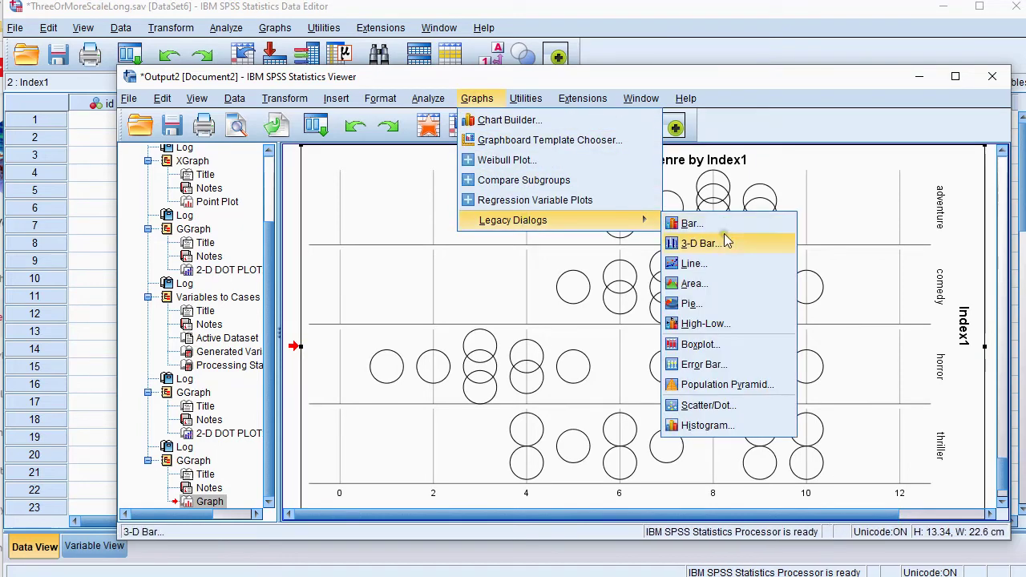
left_click(722, 407)
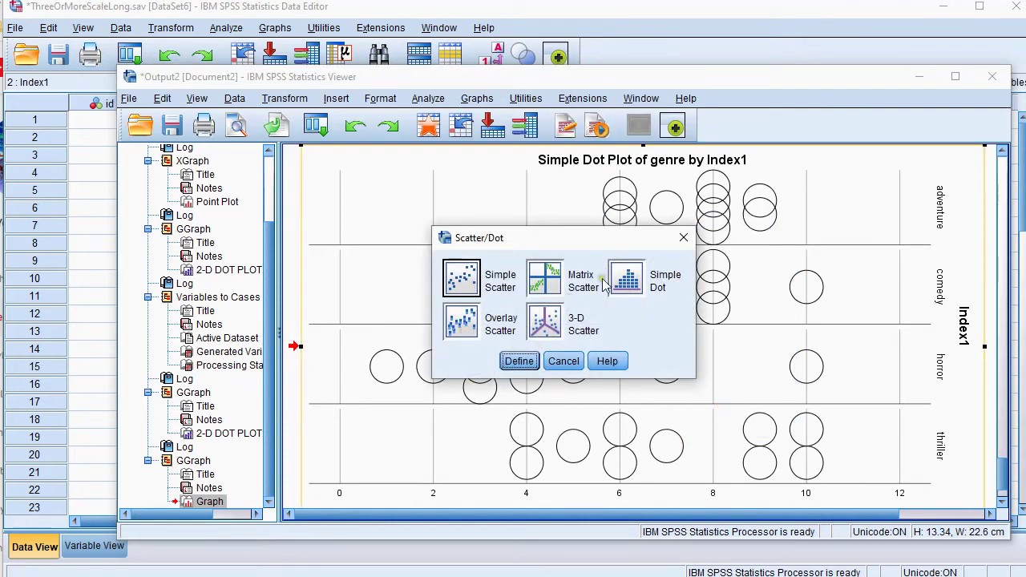
left_click(630, 281)
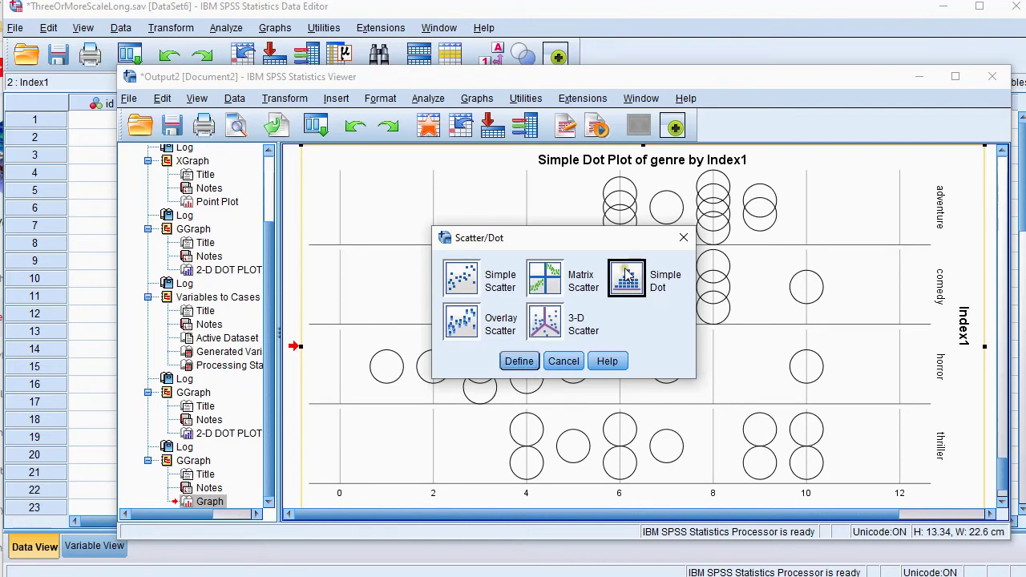
left_click(519, 362)
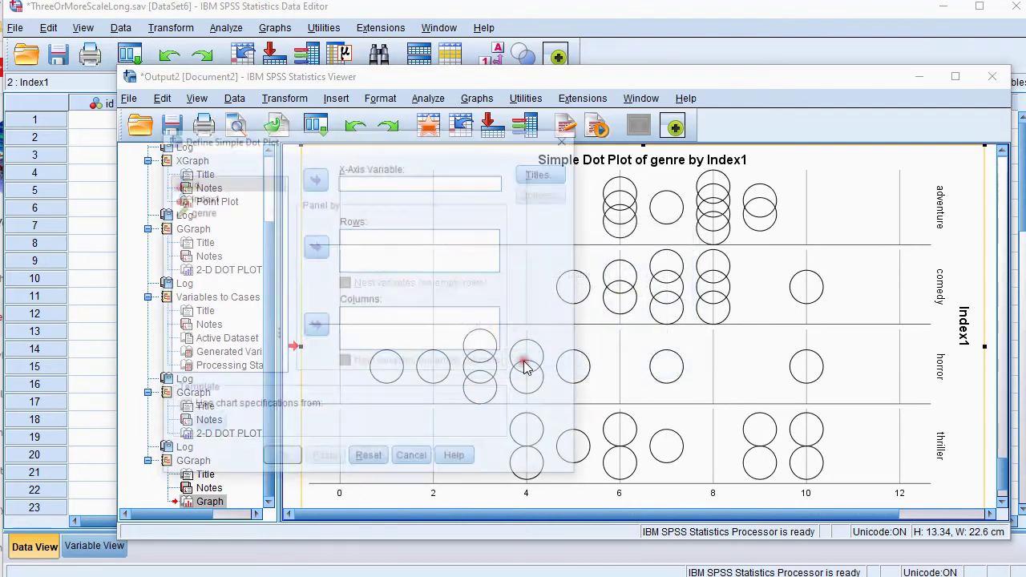
left_click(211, 200)
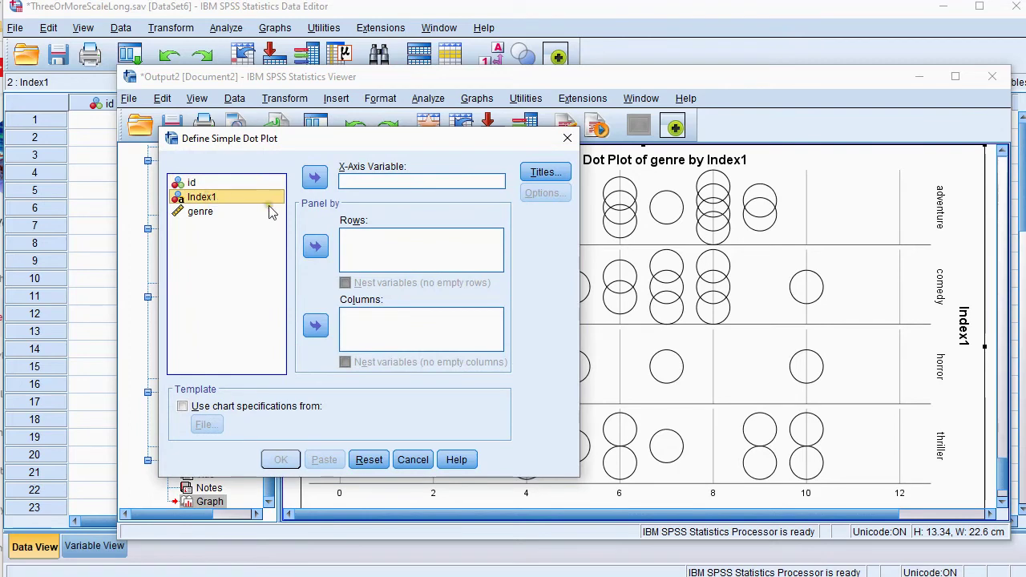
left_click(317, 329)
left_click(200, 196)
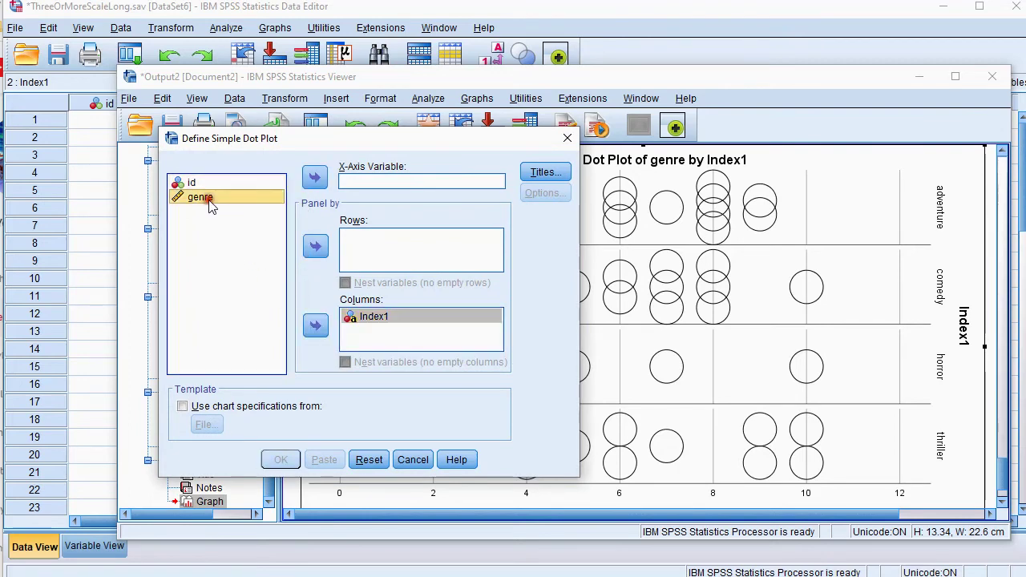
left_click(317, 177)
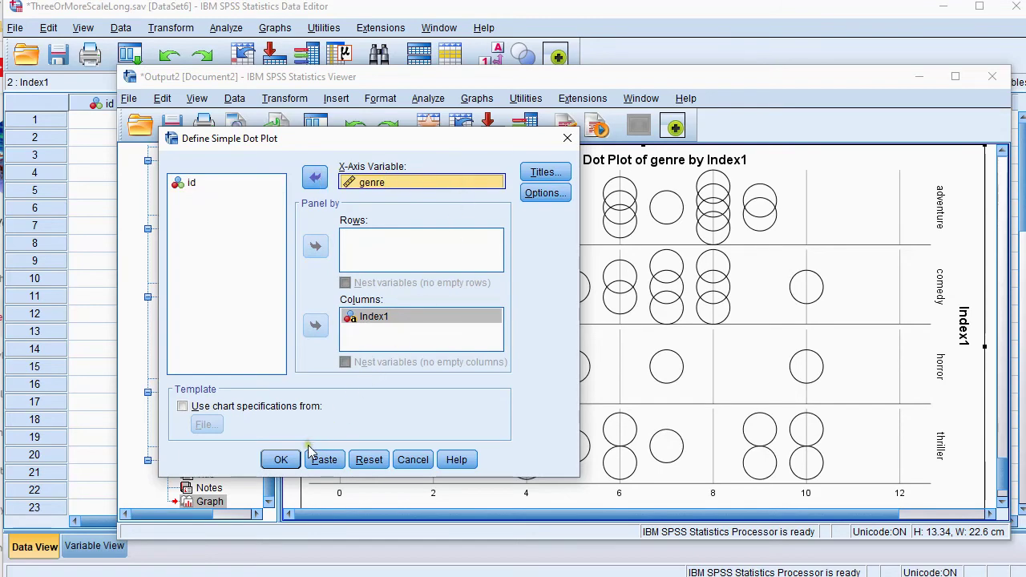
left_click(281, 459)
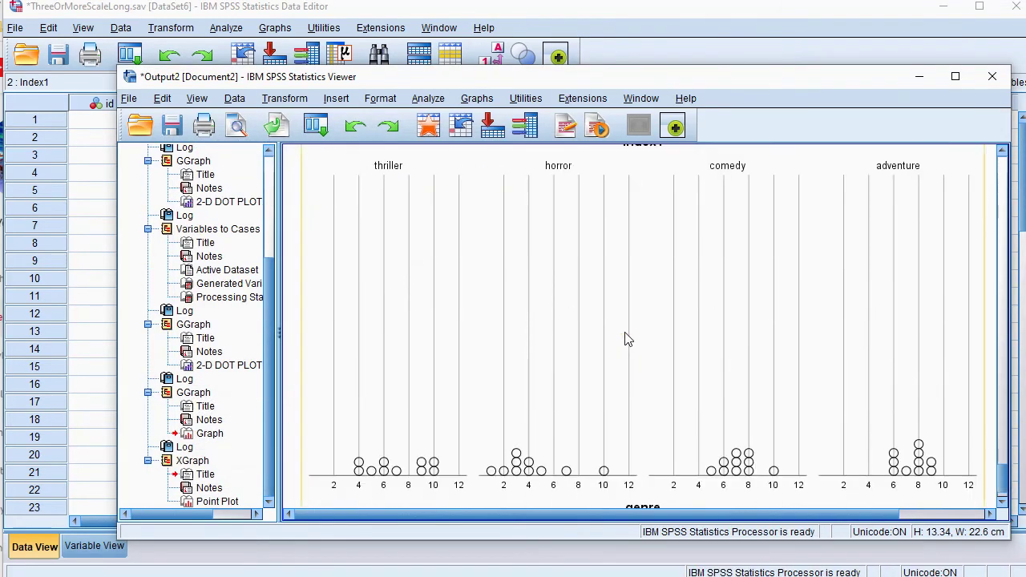
Step: Give the new chart's dots a Symmetric layout and transpose it so genre runs vertically
double_click(549, 359)
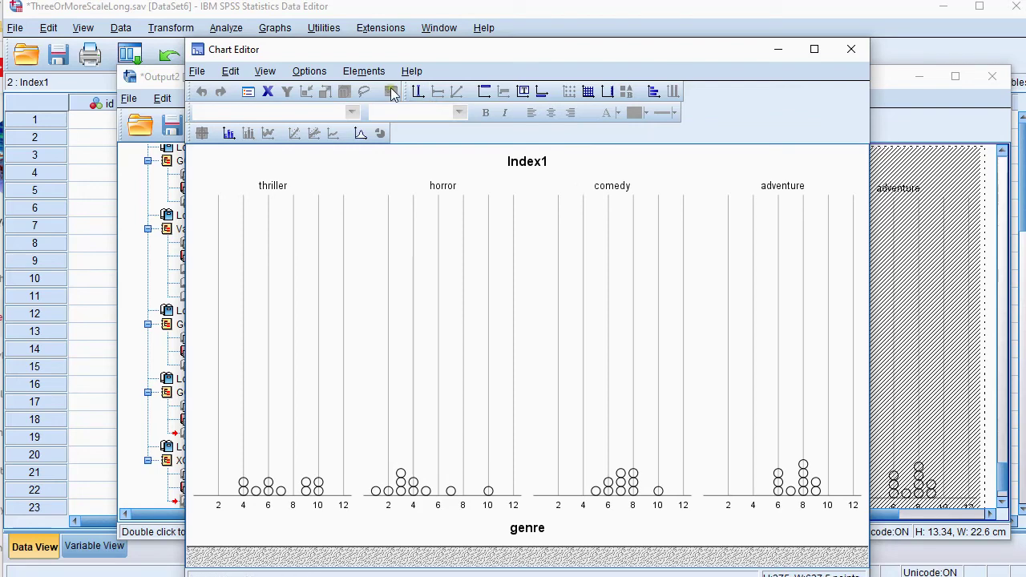
left_click(248, 92)
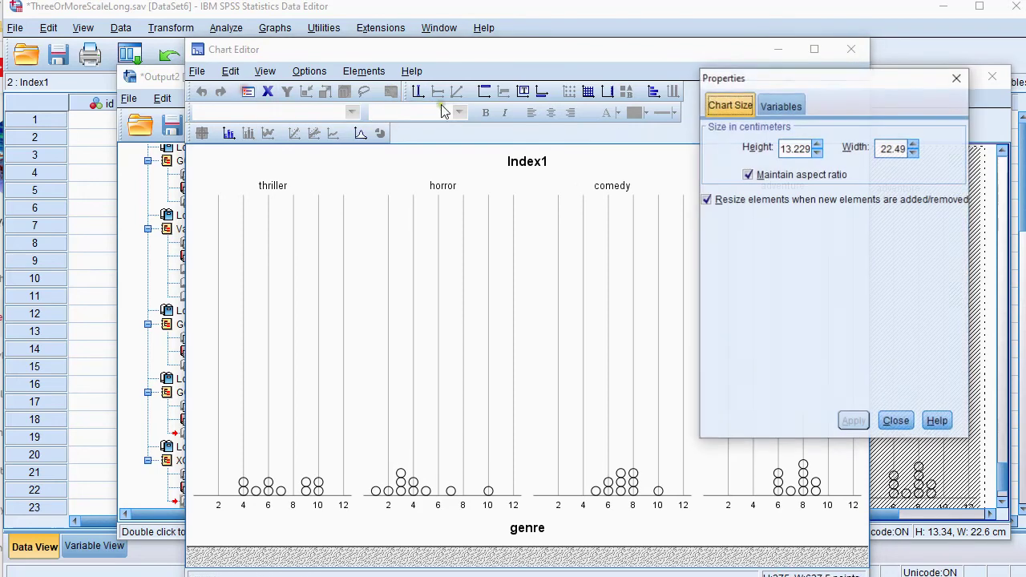
left_click(453, 492)
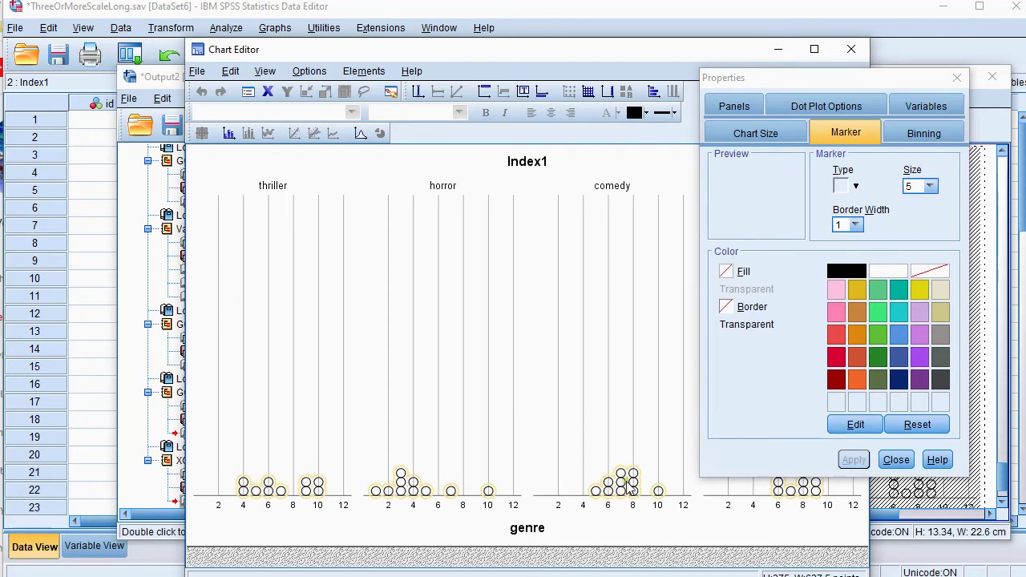
left_click(829, 106)
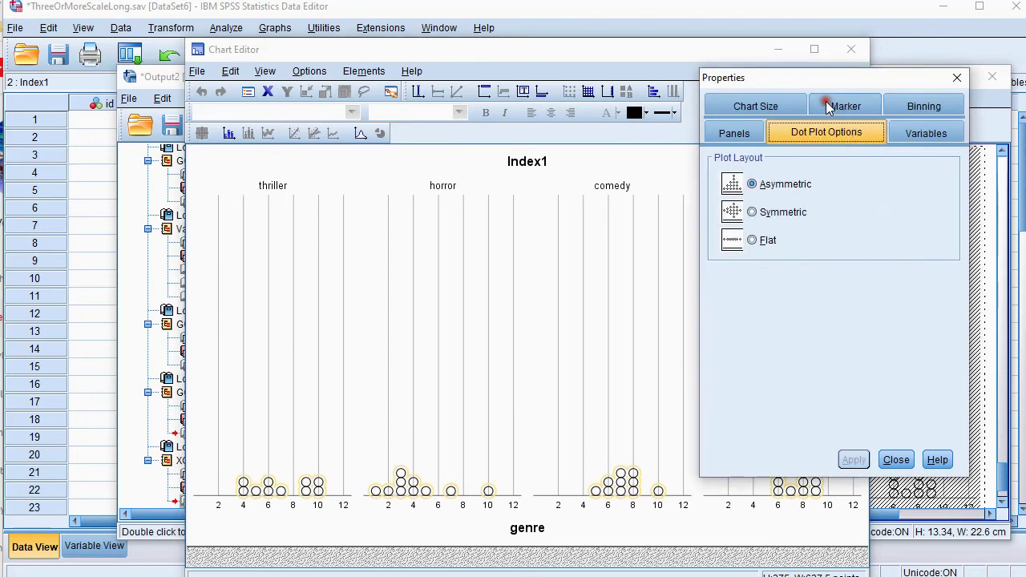
left_click(765, 213)
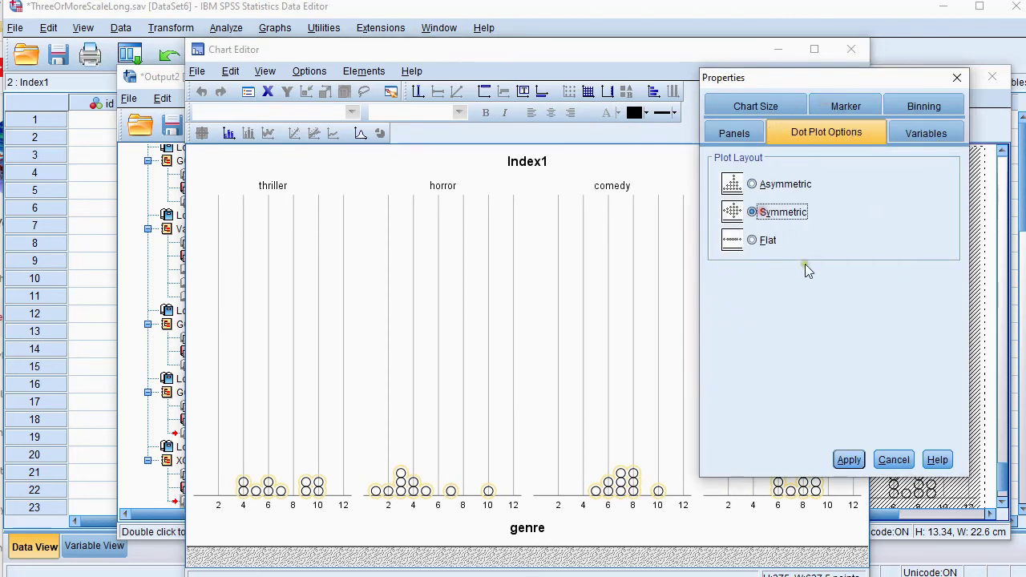
left_click(846, 459)
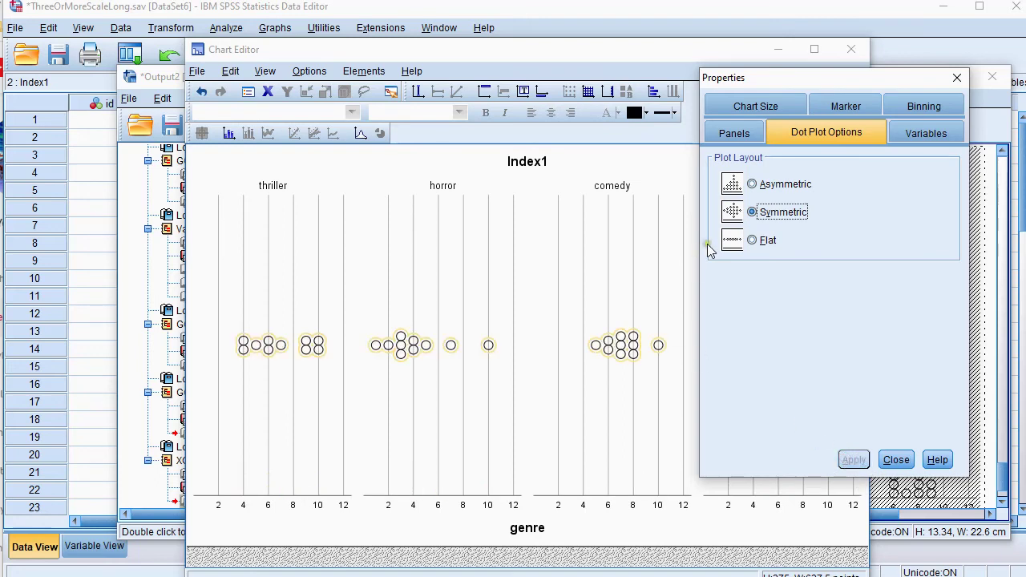
left_click(654, 93)
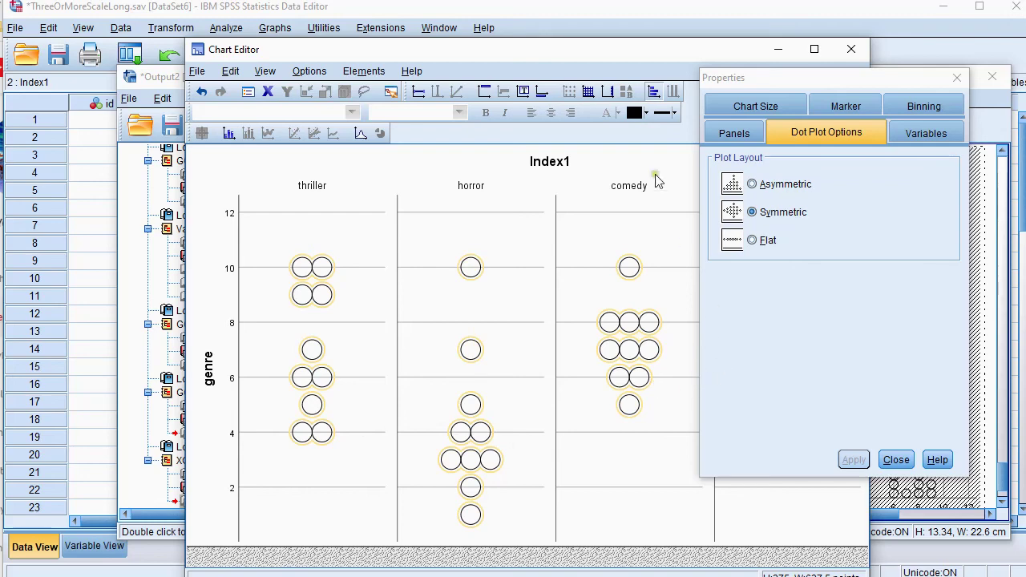
Step: Close the Chart Editor, review the vertical symmetric genre dot plot, and reopen it for editing
left_click(852, 52)
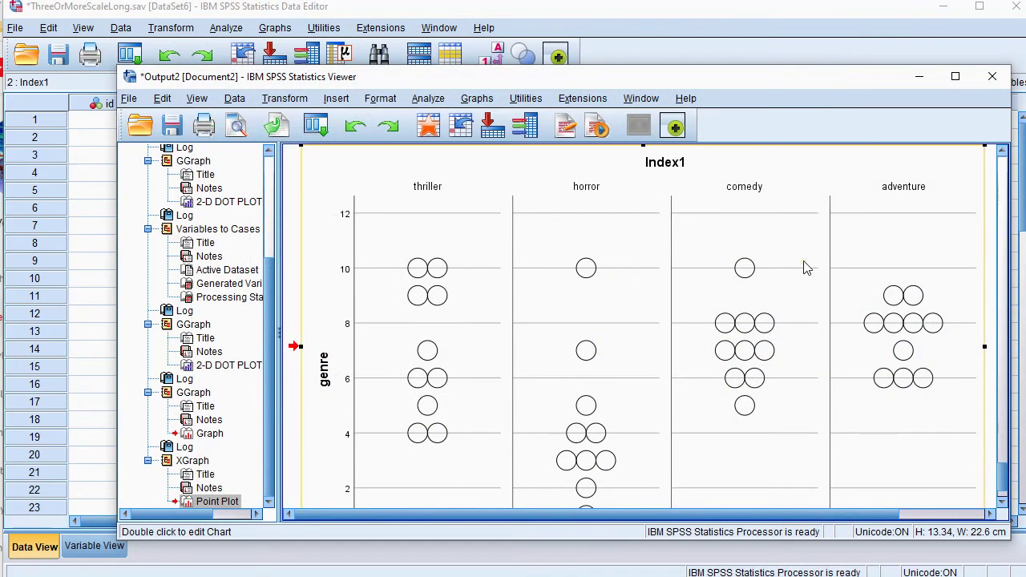
scroll(807, 267, "down", 2)
scroll(806, 268, "up", 2)
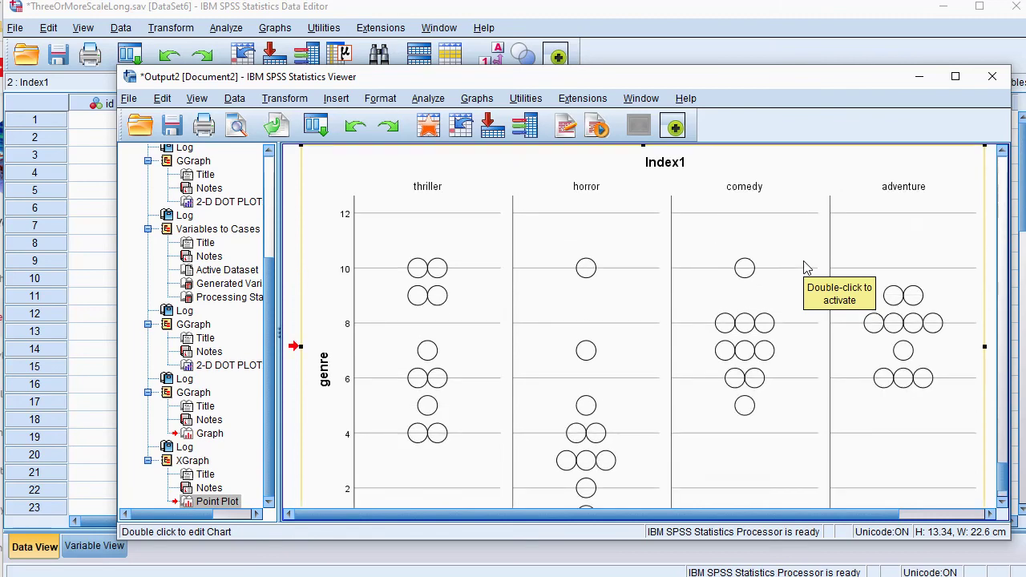
double_click(890, 356)
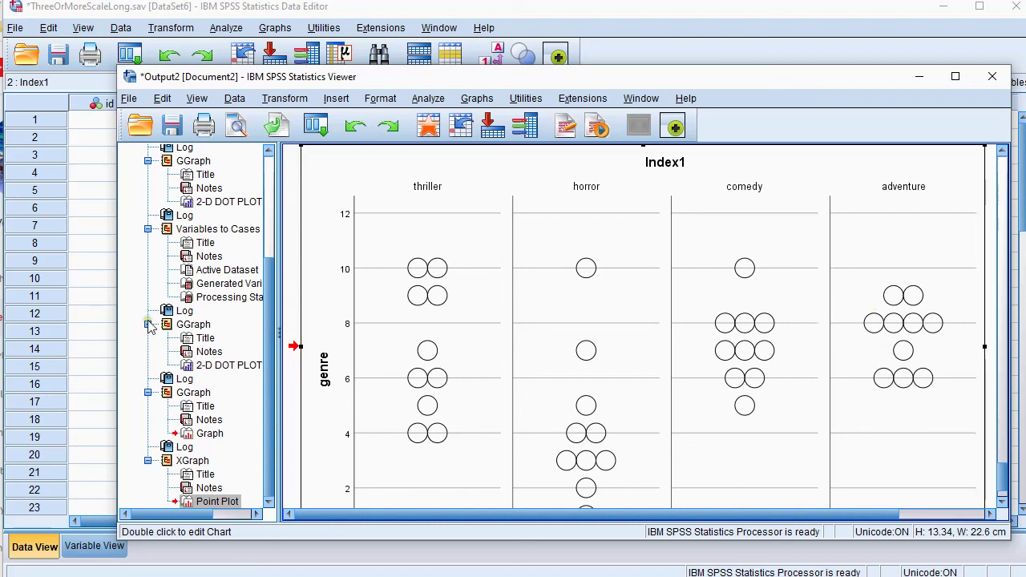